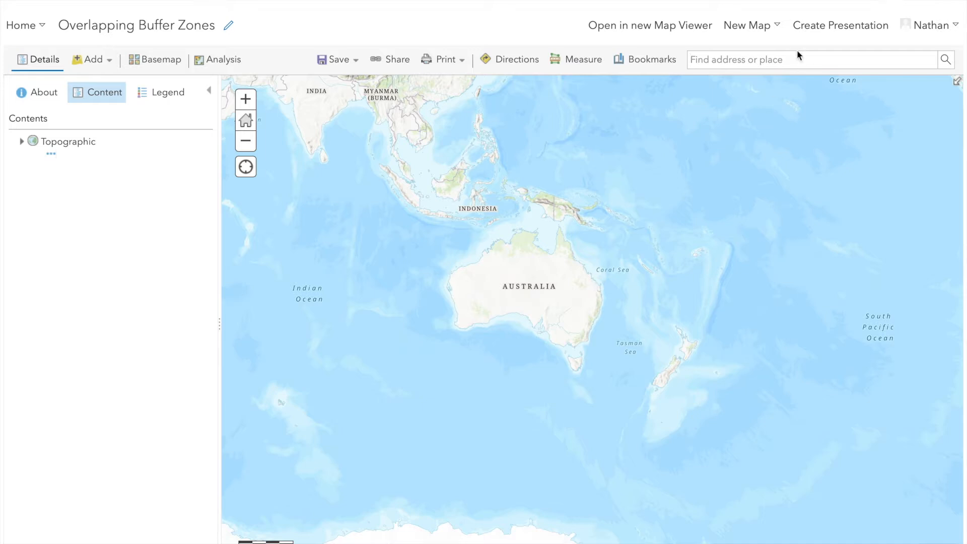
# - Find Barker College in Hornsby, Sydney, and add the search result to the map notes
pyautogui.write('Barker College')
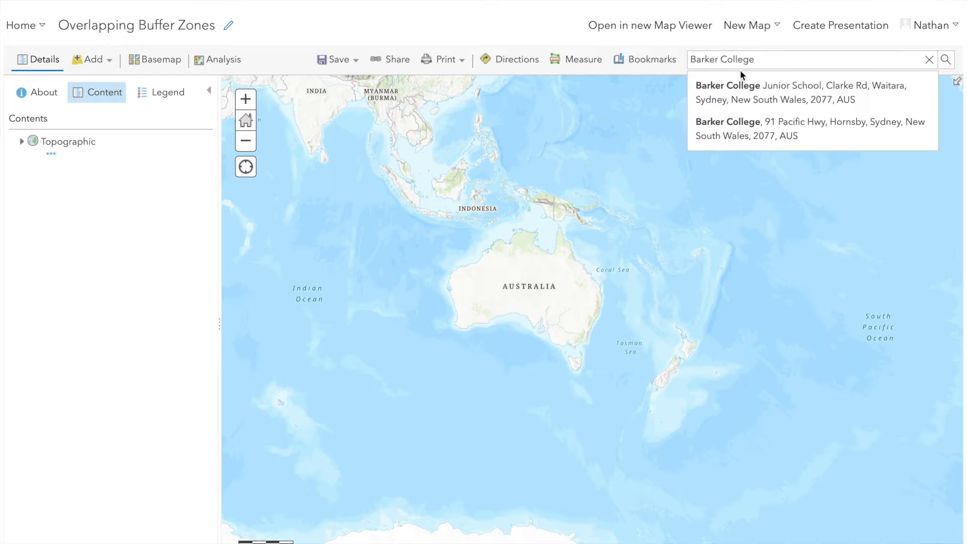
pyautogui.click(756, 130)
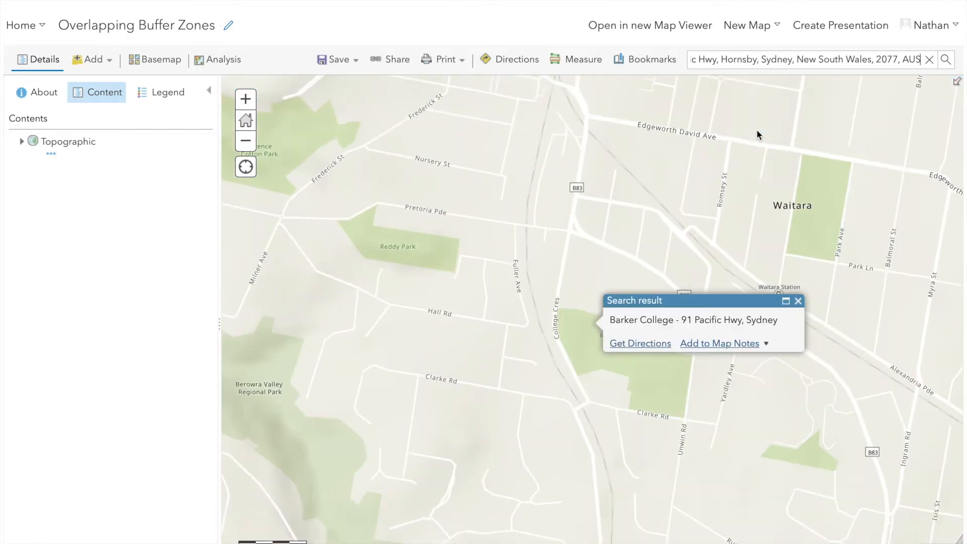
pyautogui.click(723, 345)
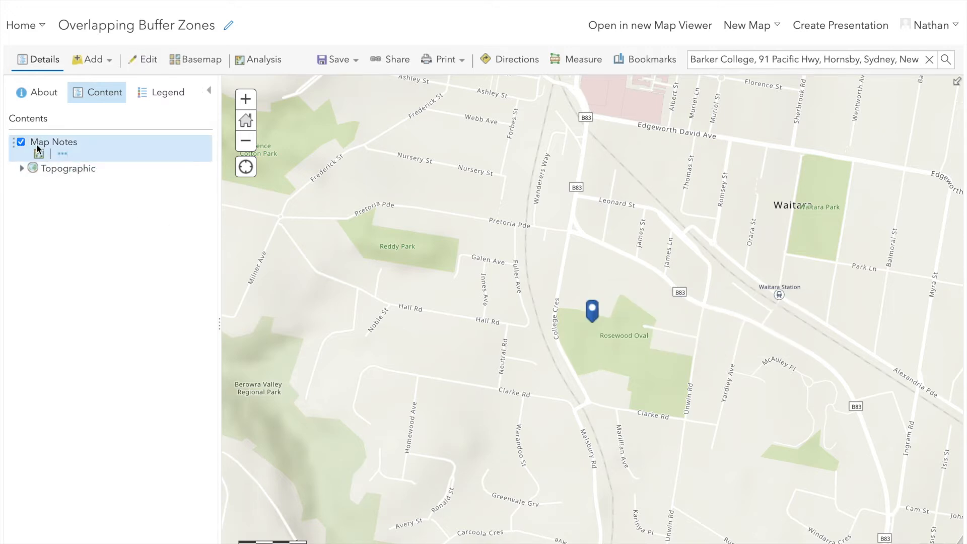
# - Rename the Map Notes layer to Barker College
pyautogui.click(62, 157)
pyautogui.click(101, 218)
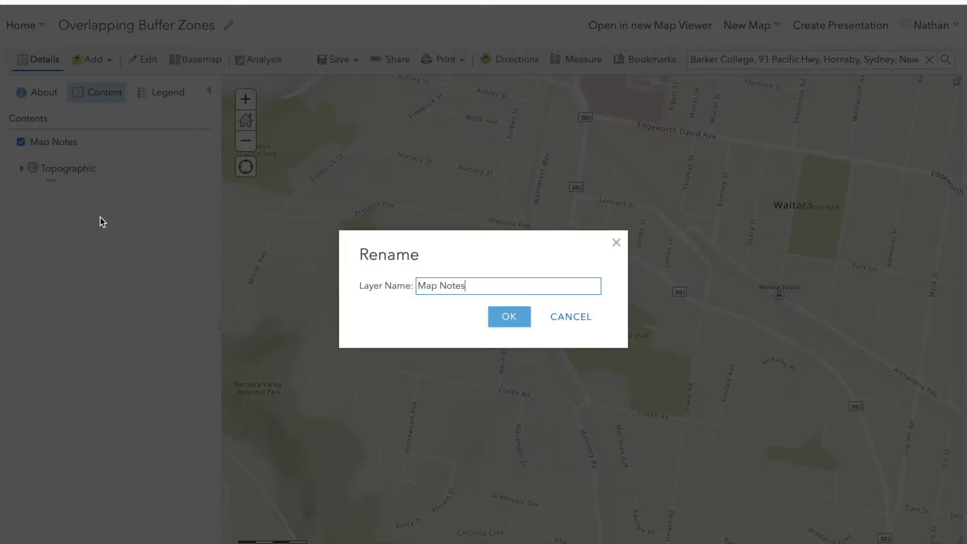
pyautogui.moveTo(476, 286); pyautogui.dragTo(418, 285)
pyautogui.write('Barker College')
pyautogui.click(509, 320)
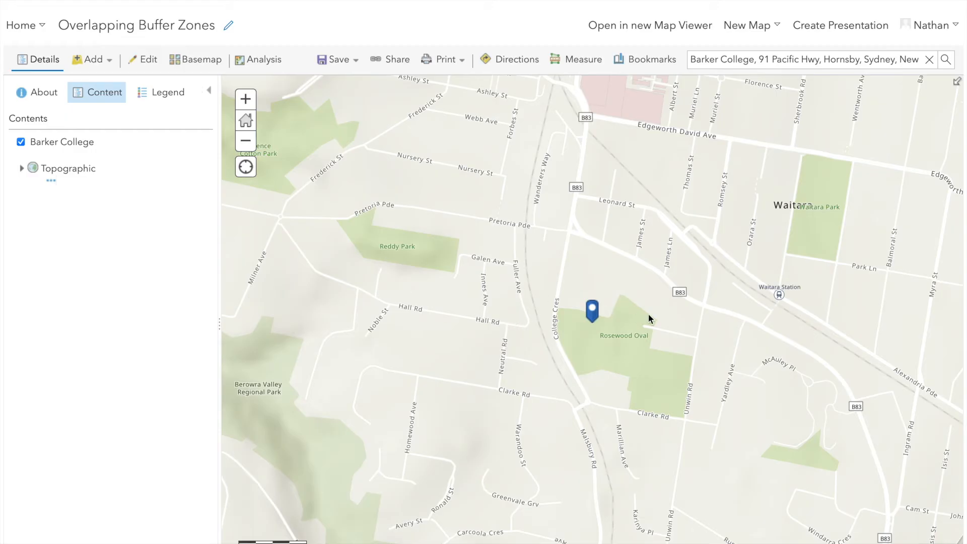
# - Edit the school marker's title to read only Barker College, removing the address
pyautogui.click(593, 319)
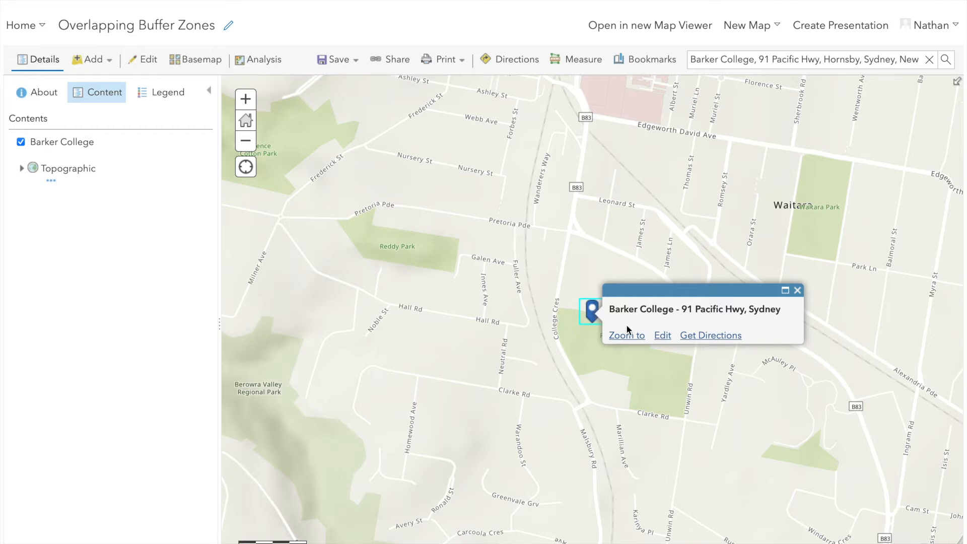
pyautogui.click(662, 335)
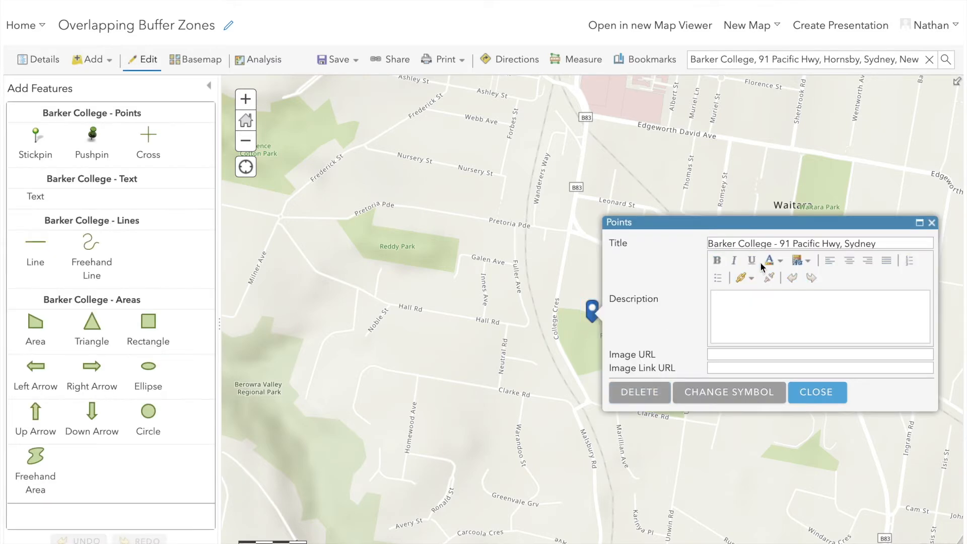
pyautogui.moveTo(886, 245); pyautogui.dragTo(775, 242)
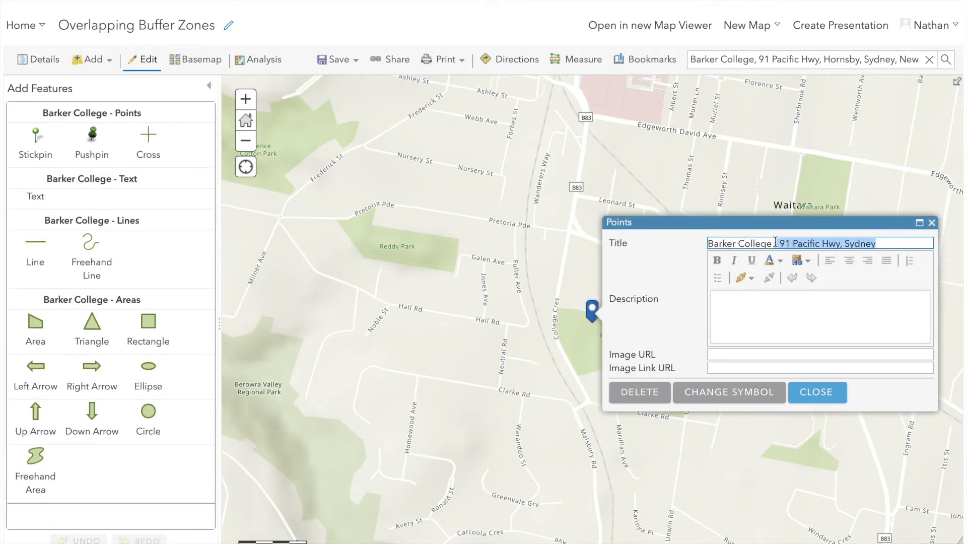
pyautogui.press('BackSpace')
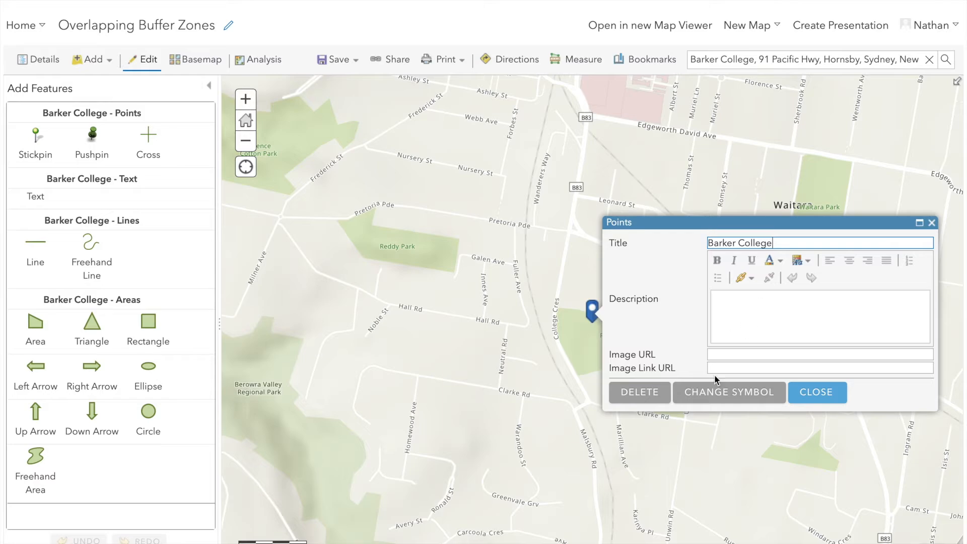
# - Change the Barker College marker to the blue building symbol from the General Infrastructure category and return to the layer contents
pyautogui.click(725, 394)
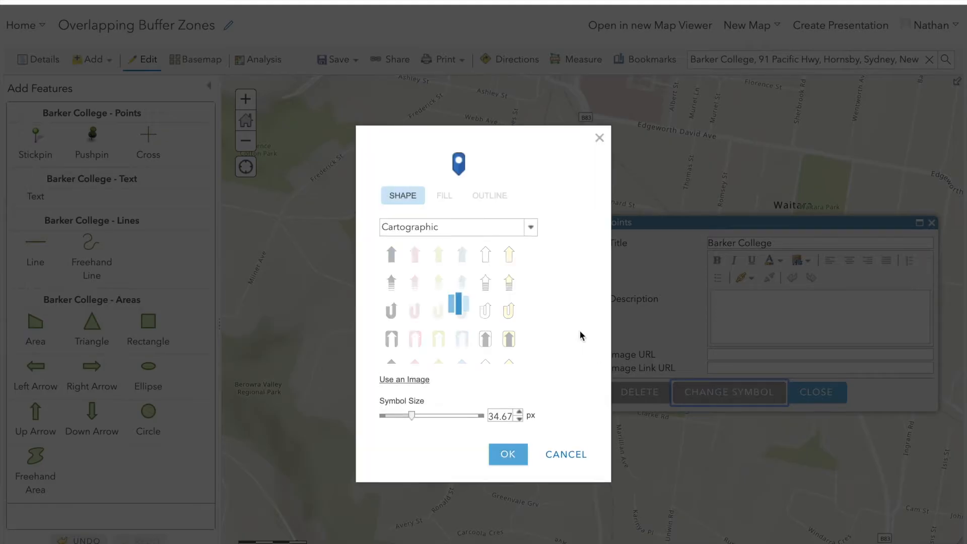
pyautogui.click(529, 227)
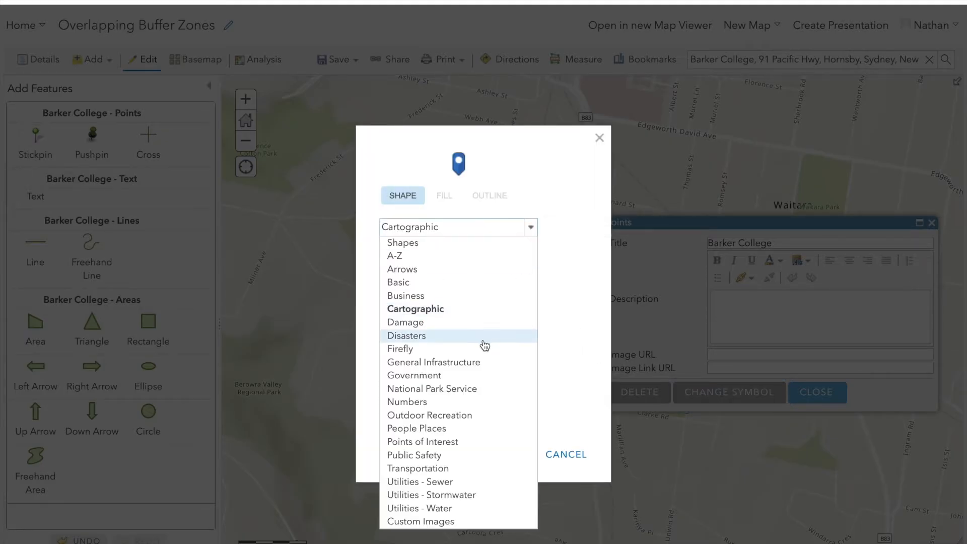
pyautogui.click(453, 362)
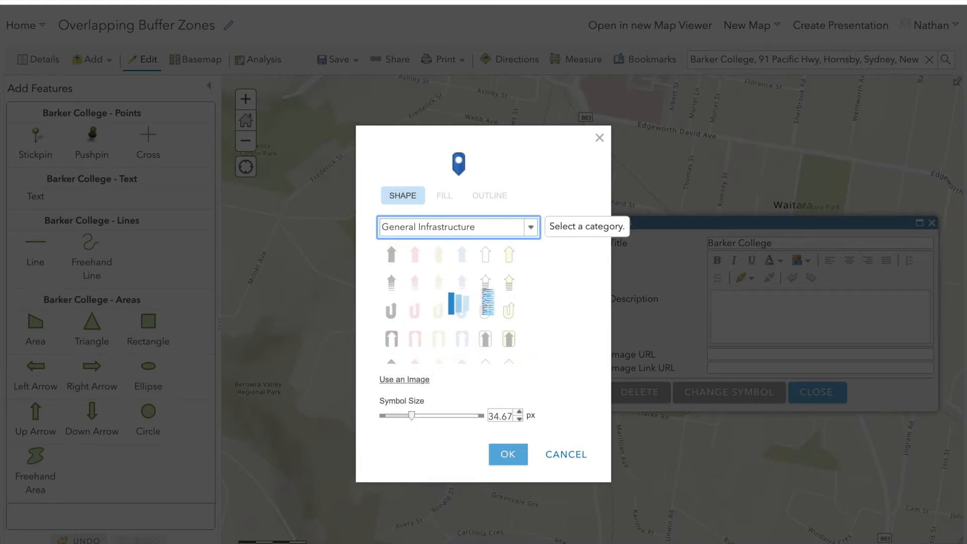
pyautogui.click(485, 255)
pyautogui.click(509, 454)
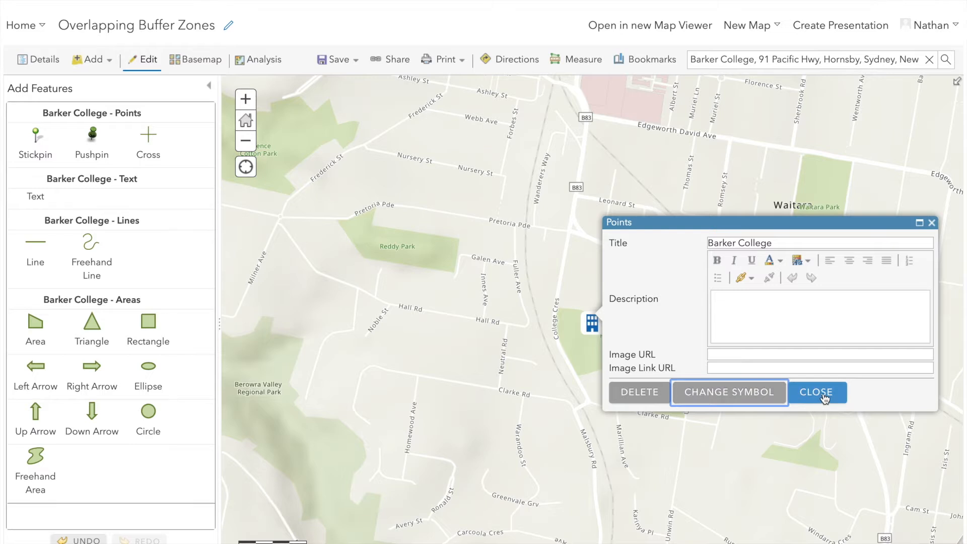
pyautogui.click(816, 392)
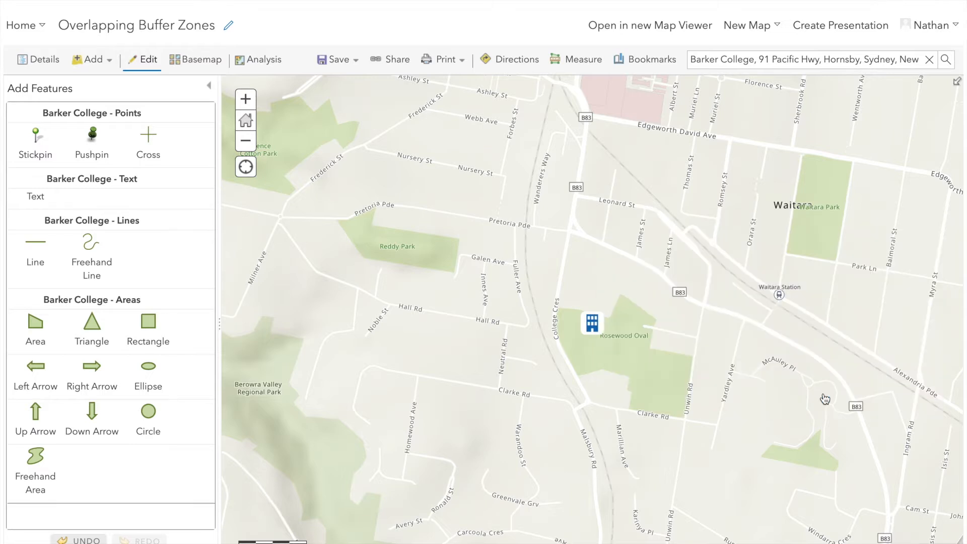
pyautogui.click(44, 57)
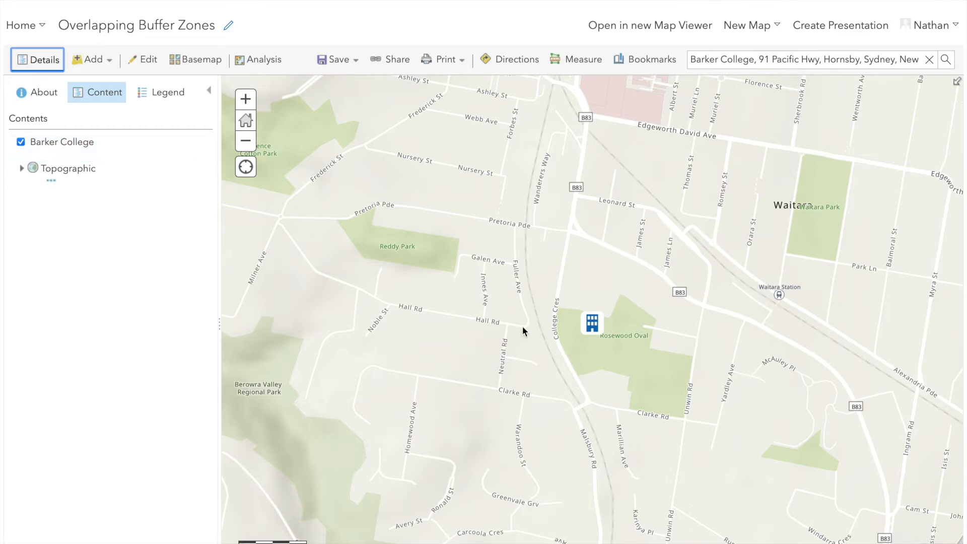
# - Create a map notes layer named Parramatta using the Map Notes template, with the Parramatta area in view
pyautogui.moveTo(428, 357); pyautogui.dragTo(663, 107)
pyautogui.moveTo(427, 384); pyautogui.dragTo(647, 173)
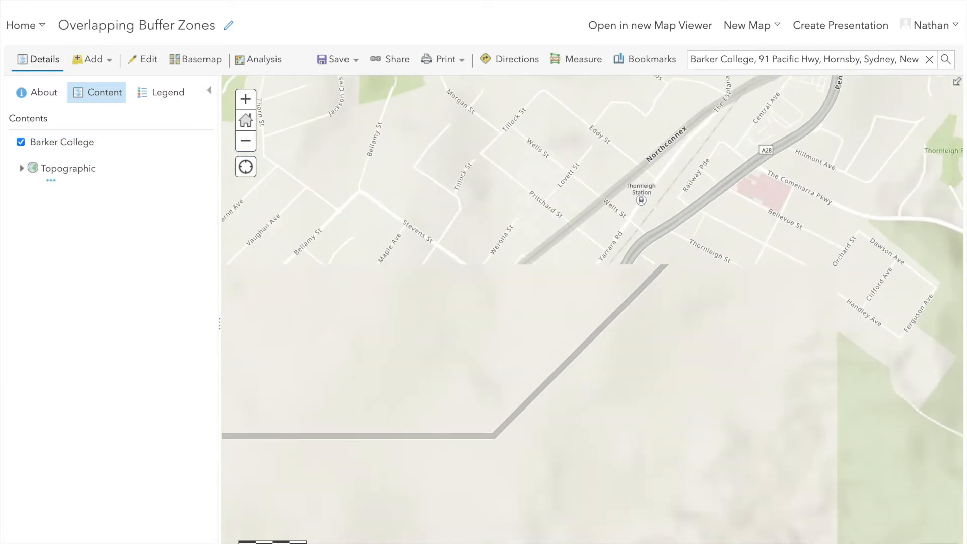
pyautogui.moveTo(535, 356); pyautogui.dragTo(766, 1)
pyautogui.moveTo(521, 387); pyautogui.dragTo(934, 211)
pyautogui.moveTo(731, 413); pyautogui.dragTo(570, 126)
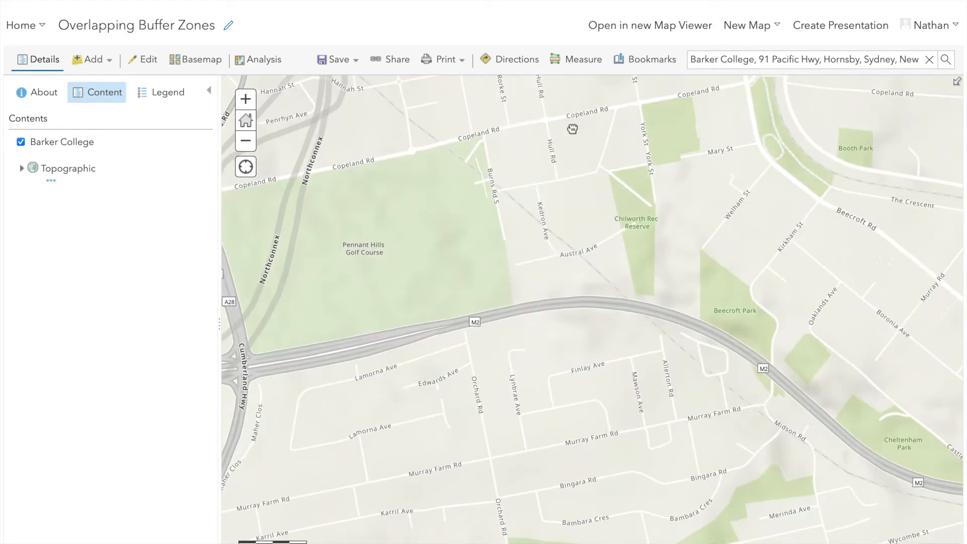
pyautogui.moveTo(484, 368); pyautogui.dragTo(856, 136)
pyautogui.click(245, 141)
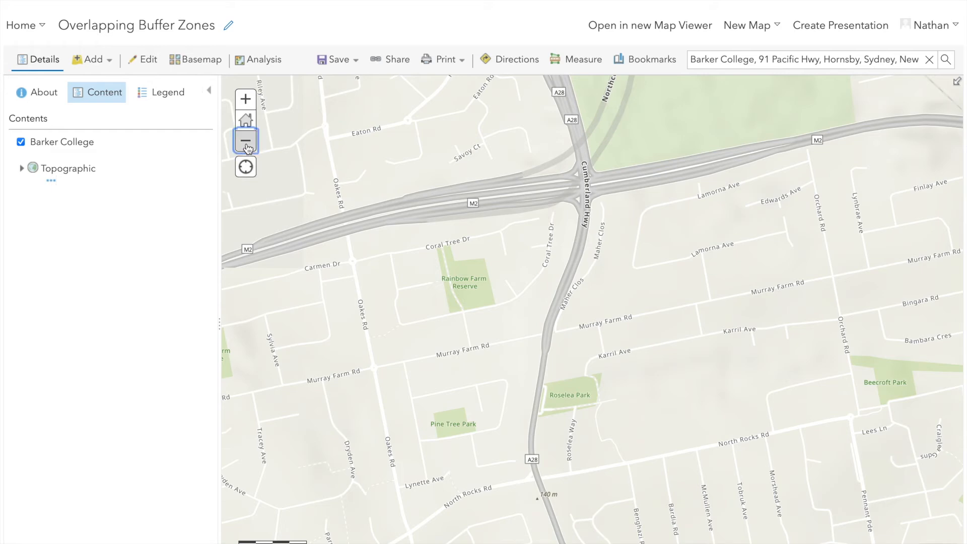
pyautogui.scroll(-1, 494, 250)
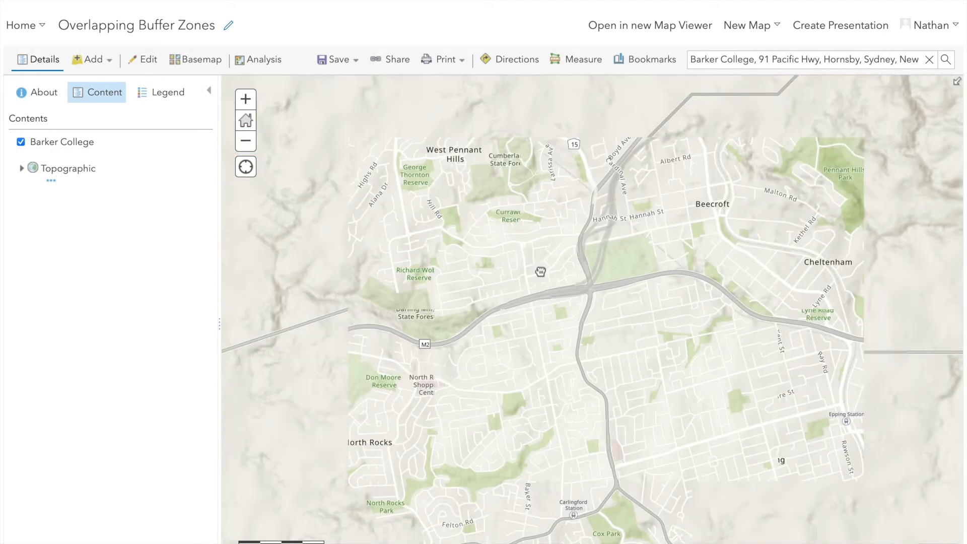
pyautogui.moveTo(494, 250); pyautogui.dragTo(628, 121)
pyautogui.moveTo(623, 395); pyautogui.dragTo(735, 160)
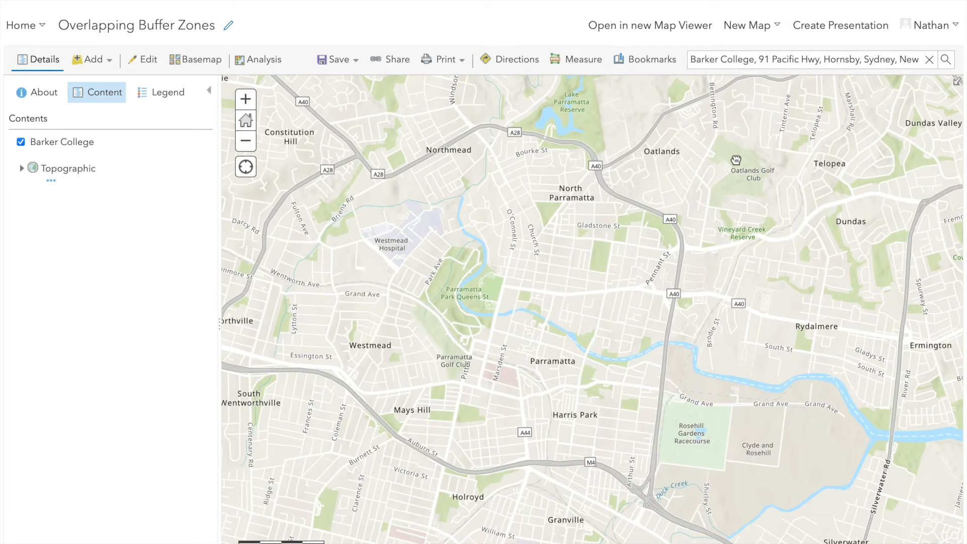
pyautogui.click(91, 63)
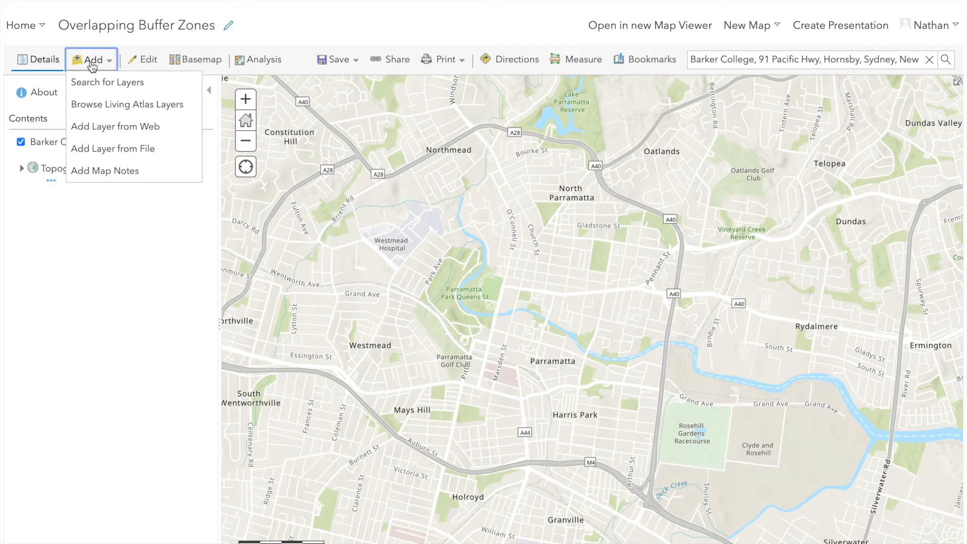
pyautogui.click(108, 172)
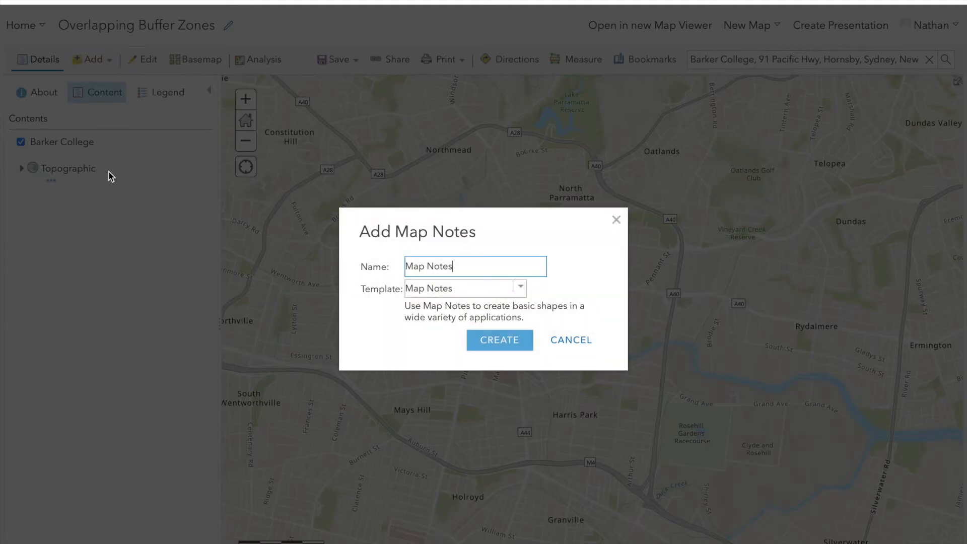
pyautogui.moveTo(466, 267); pyautogui.dragTo(321, 244)
pyautogui.write('Parramatta')
pyautogui.click(499, 342)
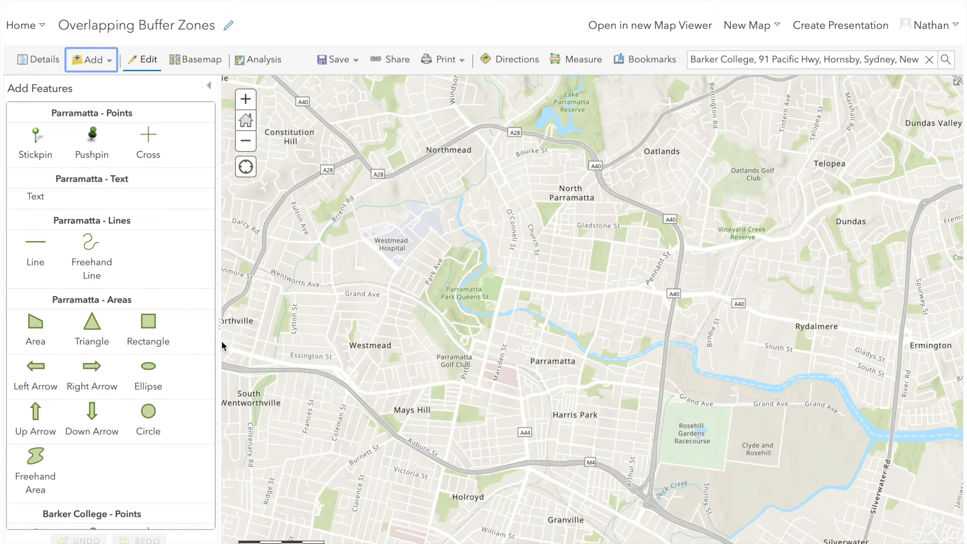
# - Place a Pushpin point in central Parramatta near Marsden St and title it Parramatta
pyautogui.click(94, 141)
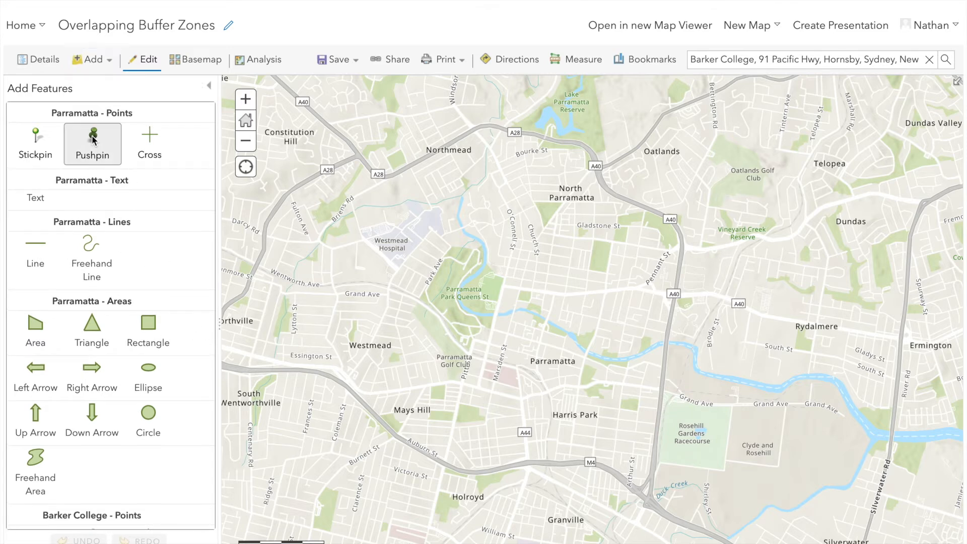
pyautogui.click(503, 373)
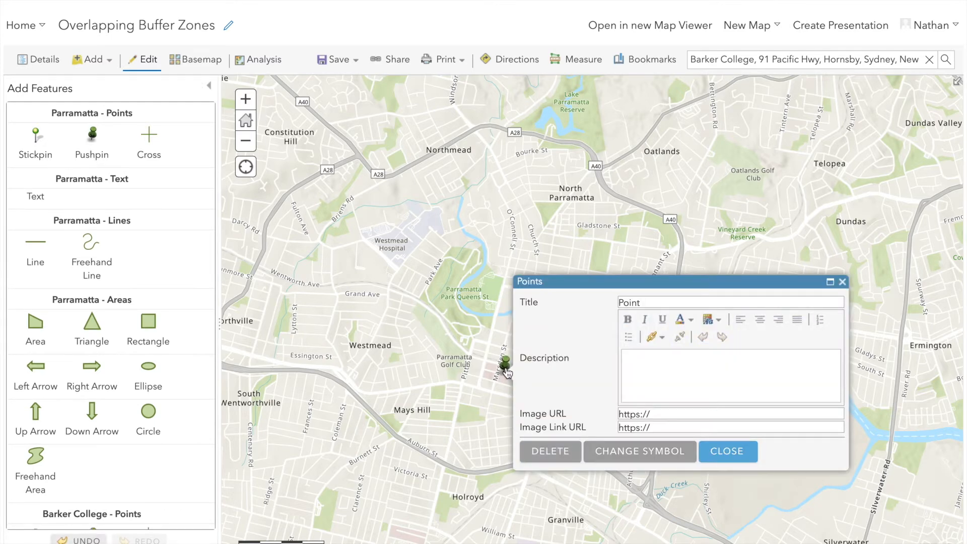
pyautogui.click(647, 300)
pyautogui.hotkey('ctrl', 'a')
pyautogui.write('_a')
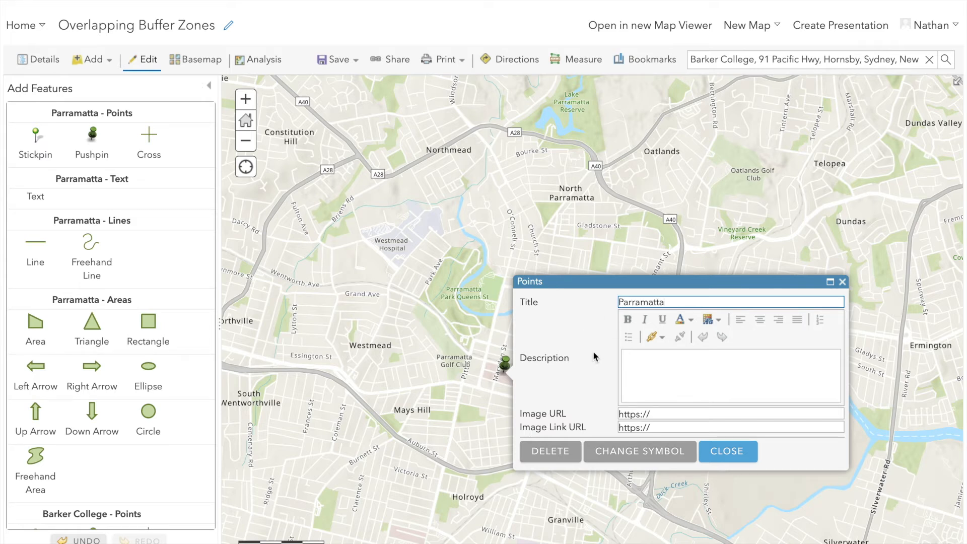
# - Change the Parramatta point to the plain blue crosshair symbol from General Infrastructure, finish editing and return to the layer contents
pyautogui.click(646, 453)
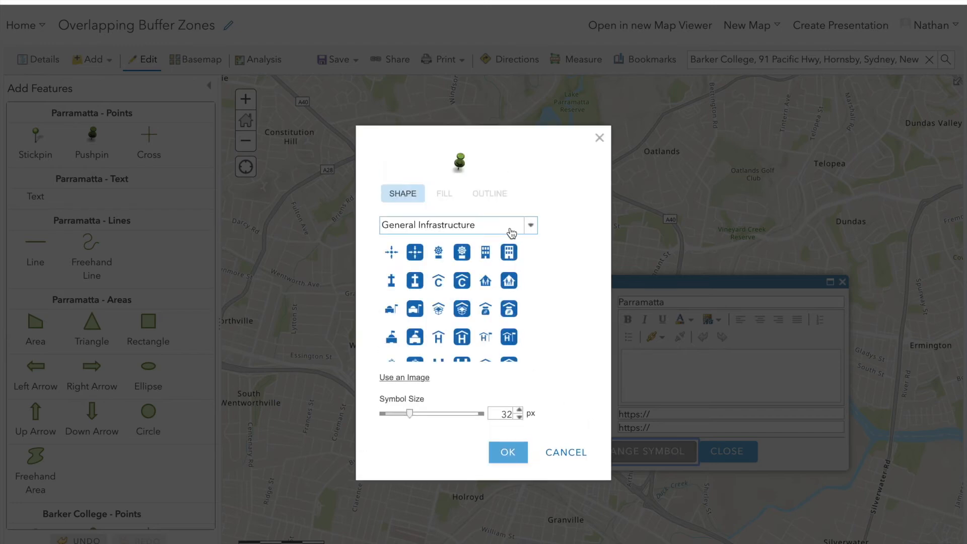
pyautogui.click(394, 257)
pyautogui.click(509, 455)
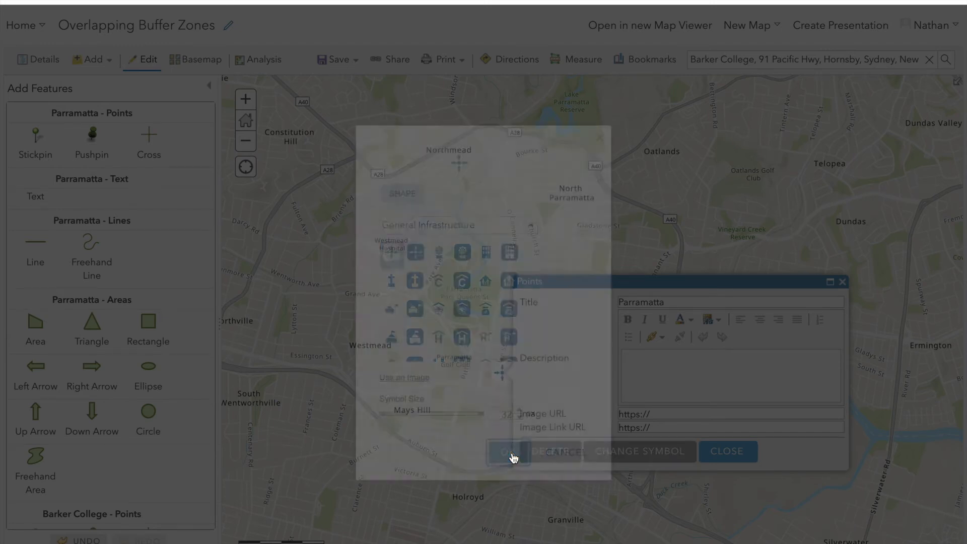
pyautogui.click(726, 451)
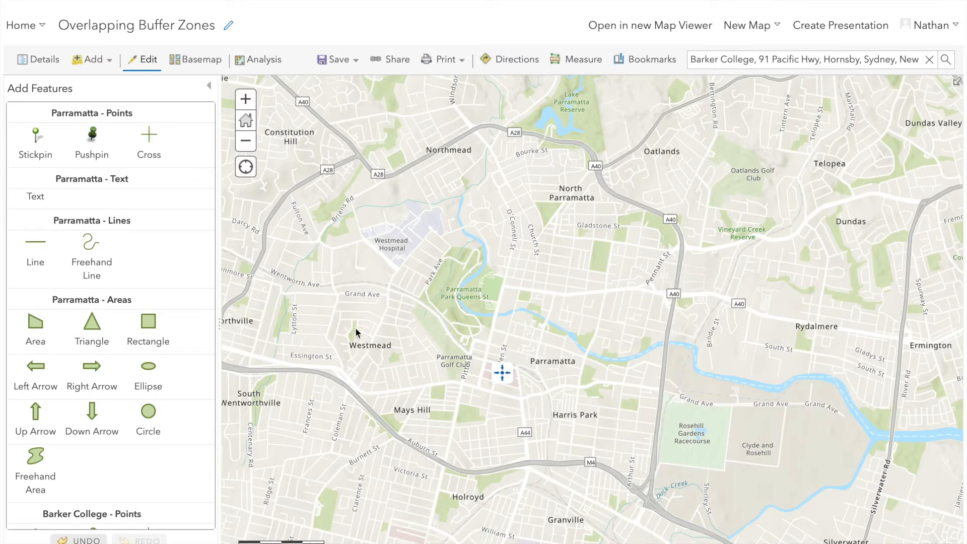
pyautogui.click(43, 63)
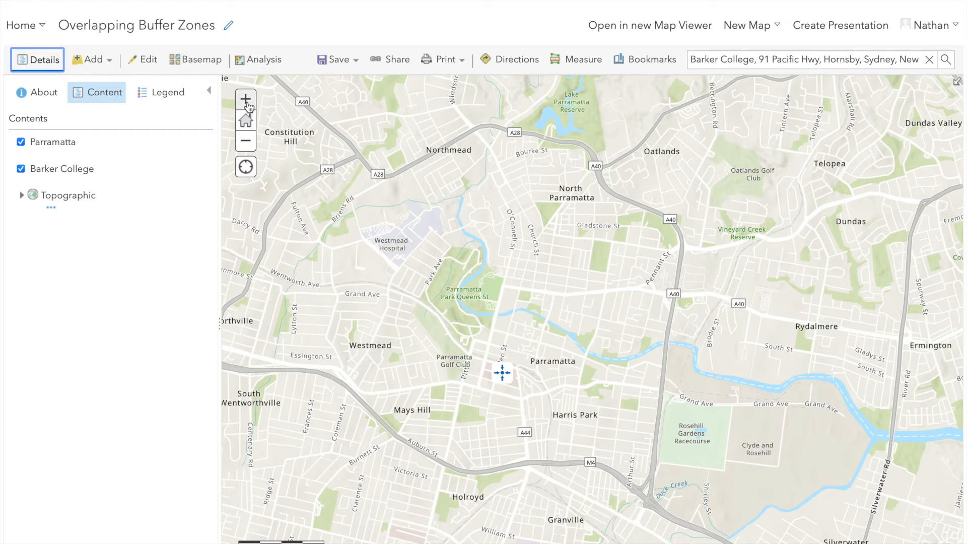
# - Set up a Create Buffers analysis on the Parramatta points with a 10-kilometer distance, keeping both markers in the map extent
pyautogui.click(246, 141)
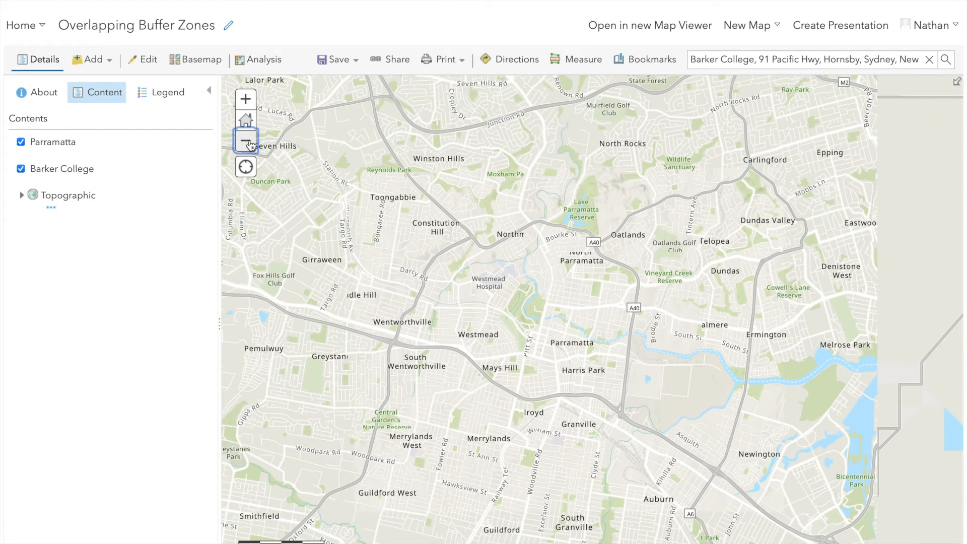
pyautogui.click(250, 144)
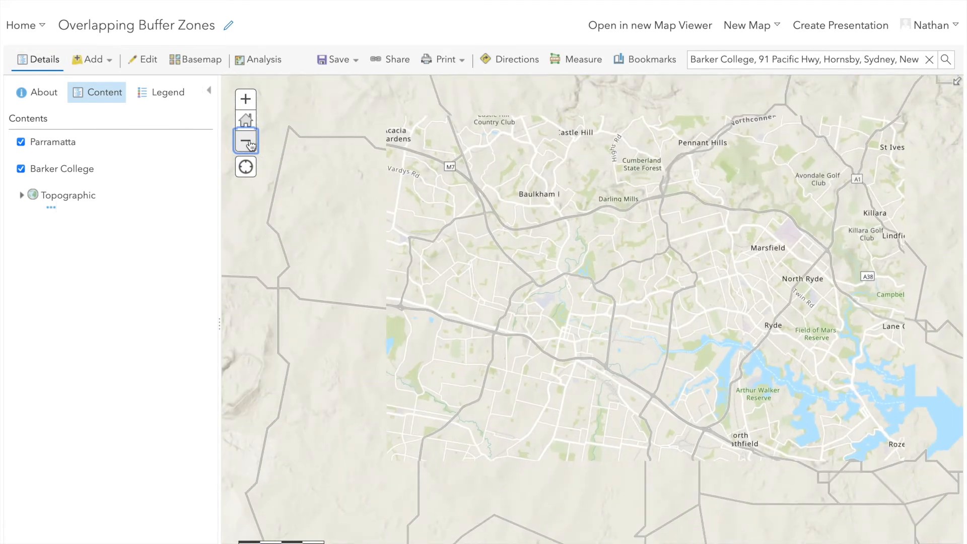
pyautogui.moveTo(564, 222); pyautogui.dragTo(475, 312)
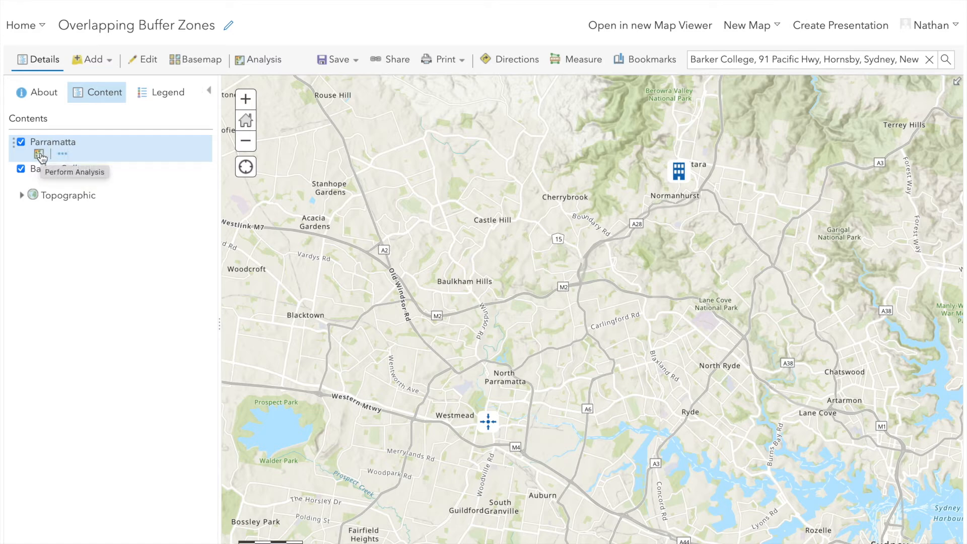
pyautogui.click(39, 155)
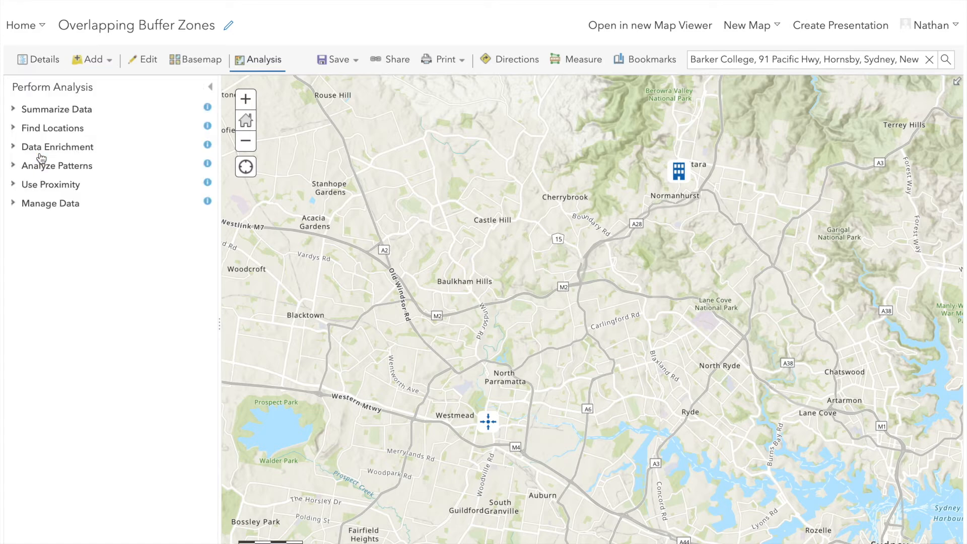
pyautogui.click(14, 186)
pyautogui.click(103, 211)
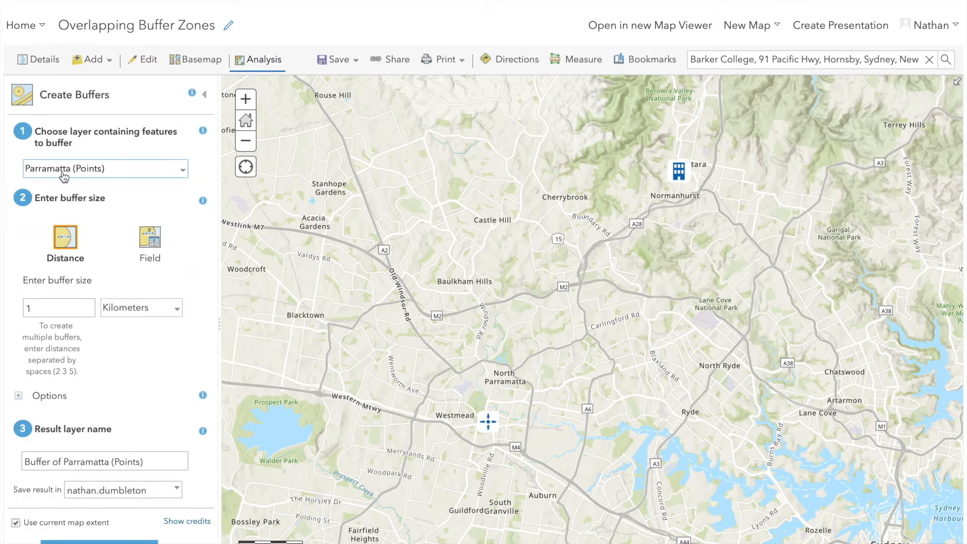
pyautogui.click(54, 308)
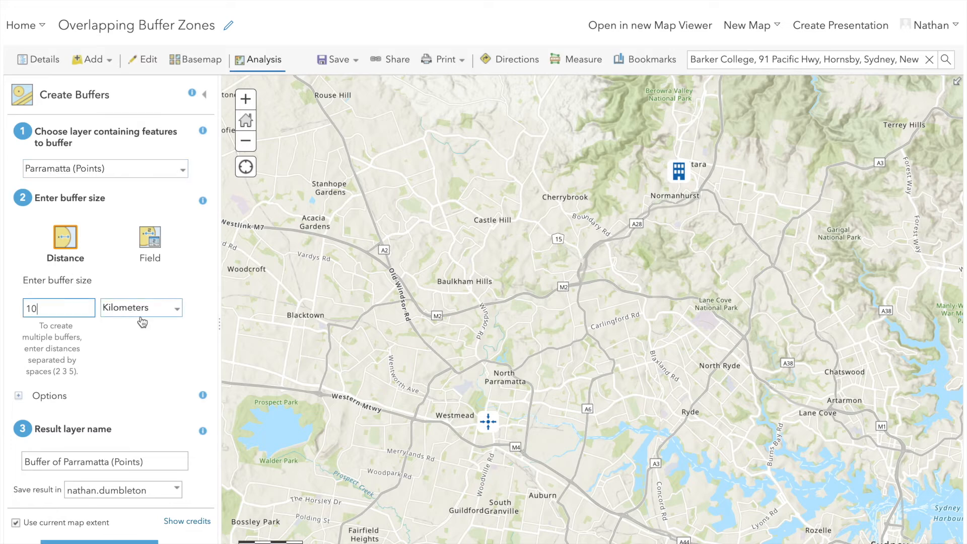
# - Name the result layer Buffer of Parramatta NJD (Points) and run the buffer analysis
pyautogui.scroll(-1, 123, 385)
pyautogui.scroll(1, 123, 390)
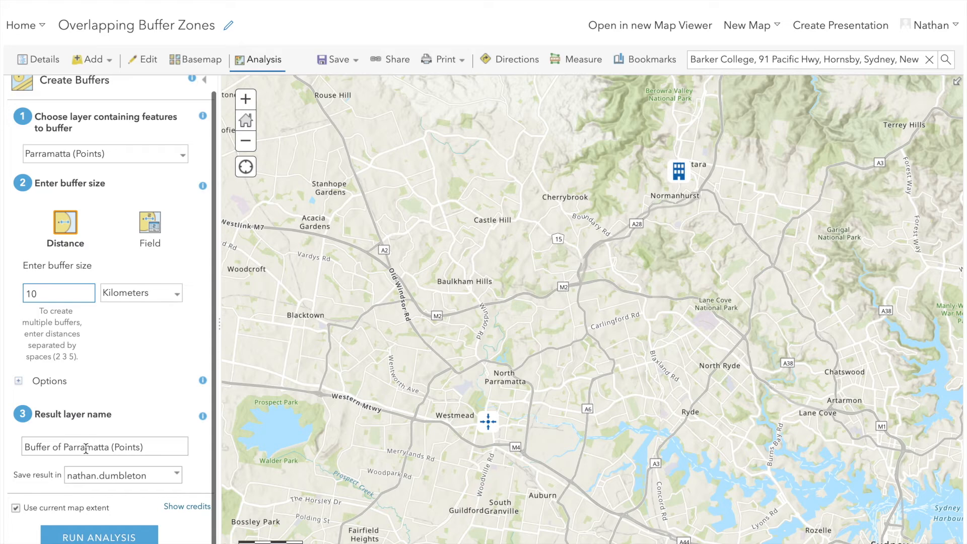
pyautogui.click(110, 449)
pyautogui.write('NJD')
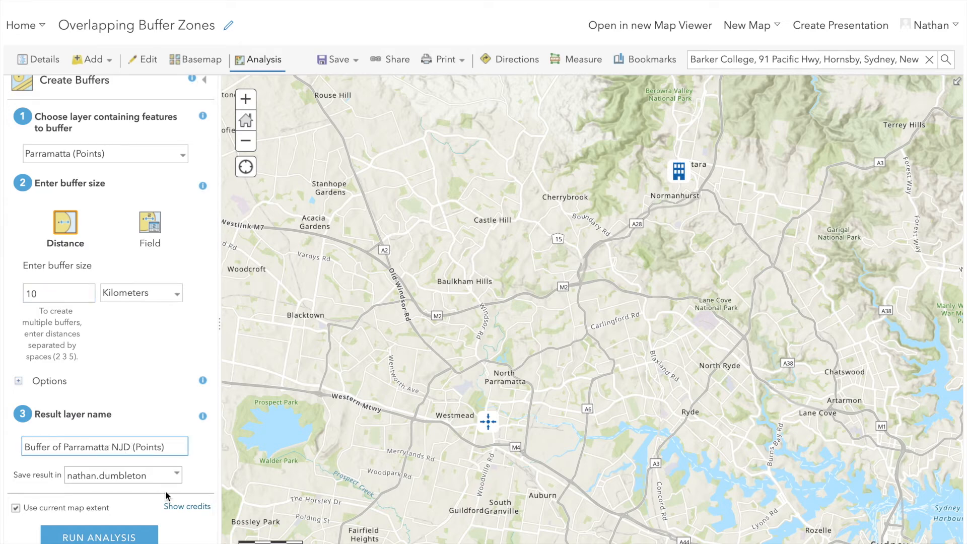
pyautogui.click(99, 538)
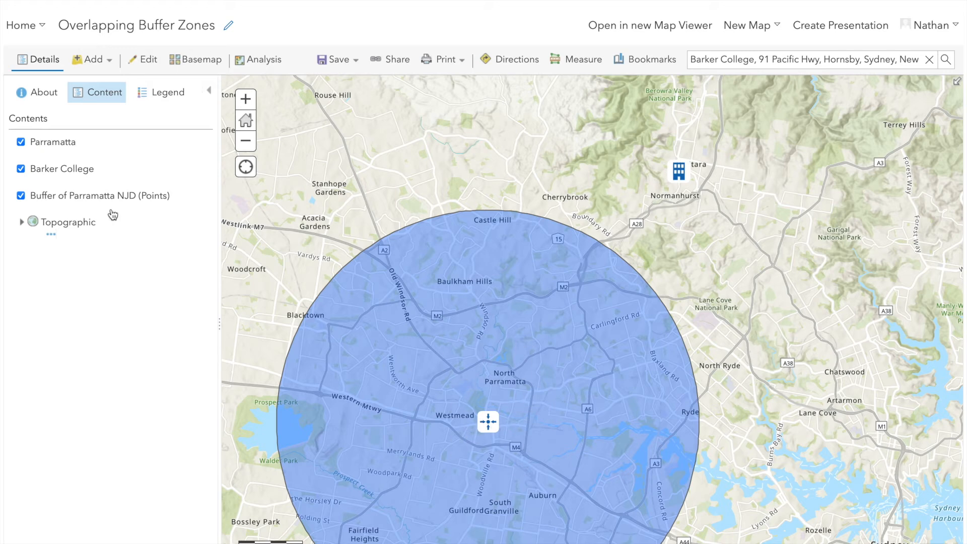
# - Try to restyle the Parramatta buffer with a light blue #00C5FF fill and slightly under 50% transparency
pyautogui.moveTo(66, 204)
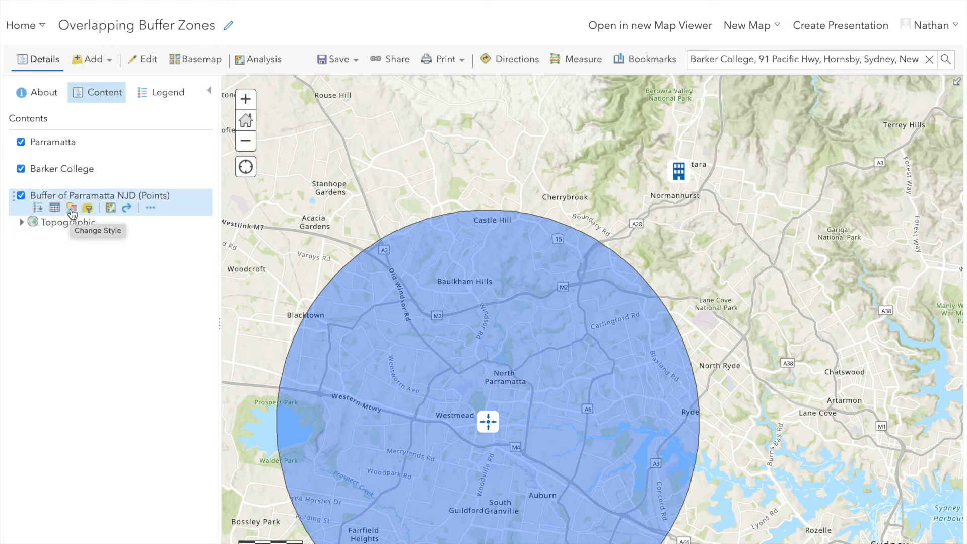
pyautogui.click(72, 208)
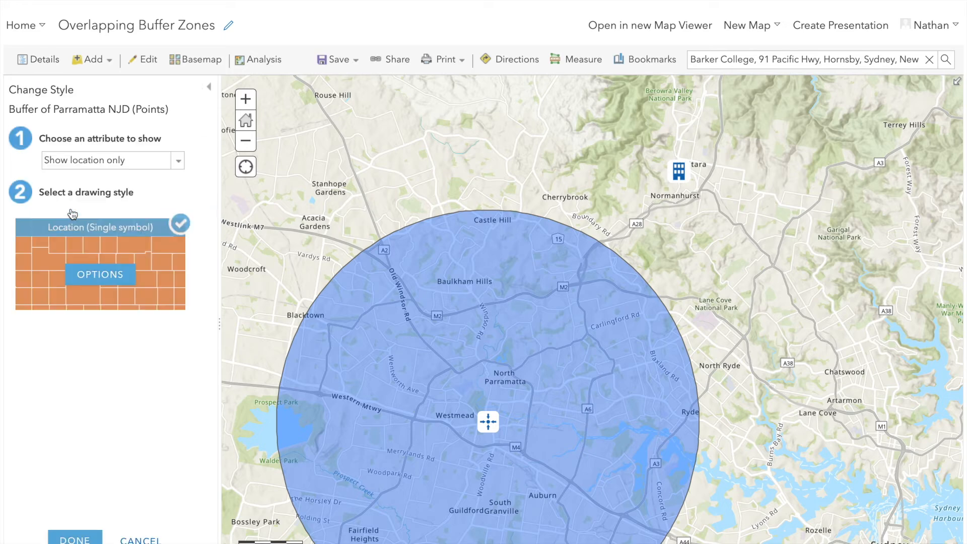
pyautogui.click(108, 280)
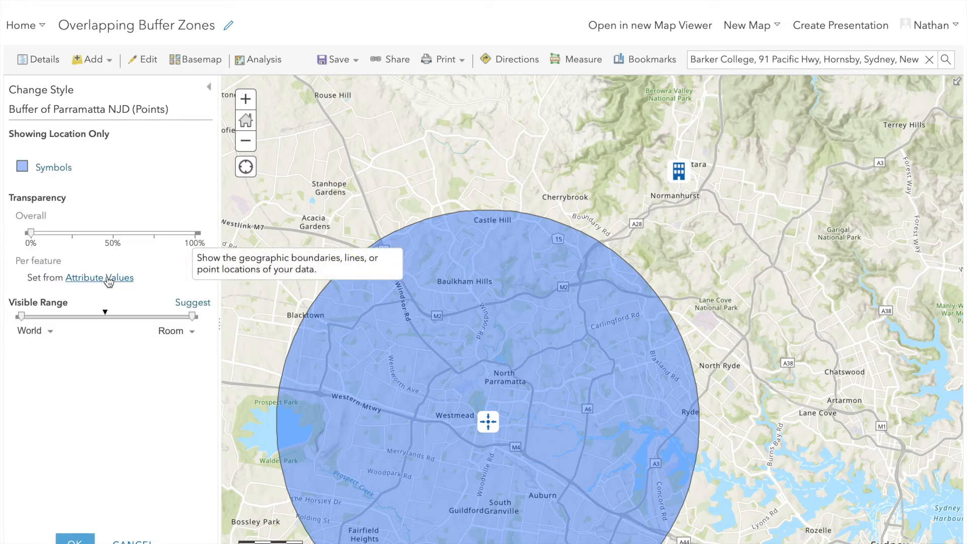
pyautogui.click(22, 167)
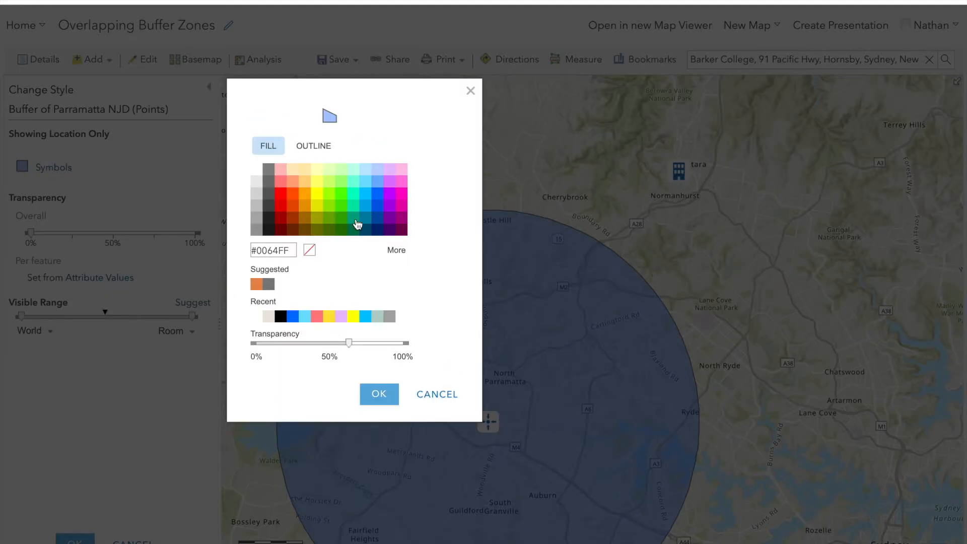
pyautogui.click(366, 198)
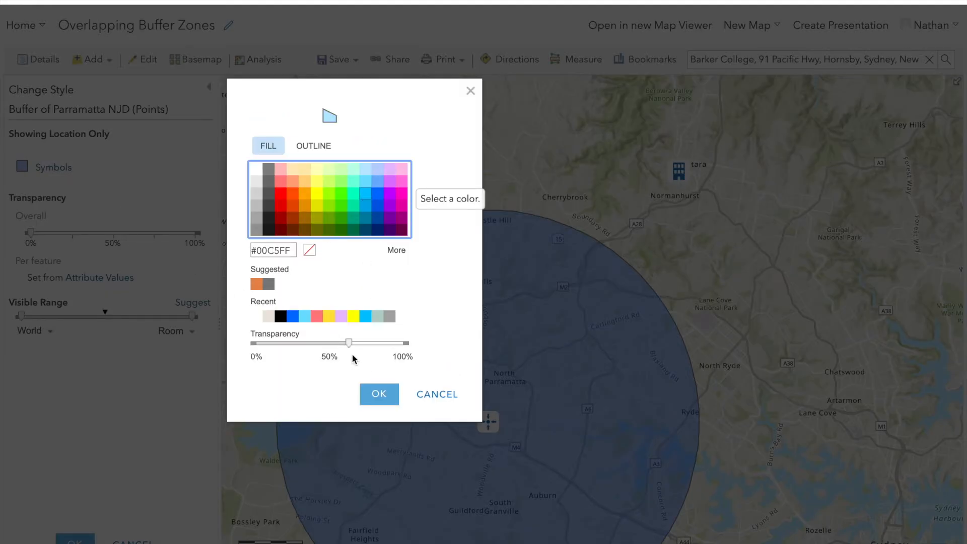
pyautogui.moveTo(348, 343); pyautogui.dragTo(322, 347)
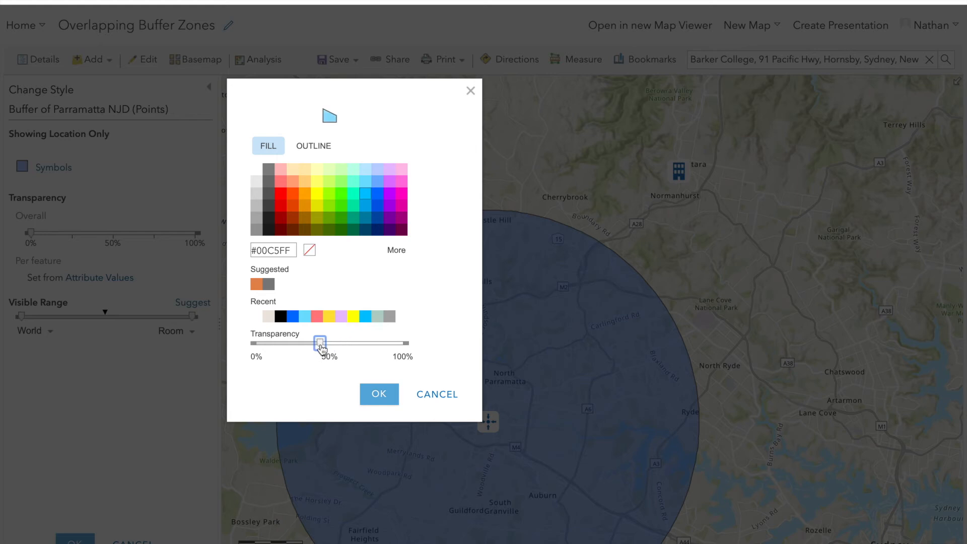
pyautogui.click(387, 402)
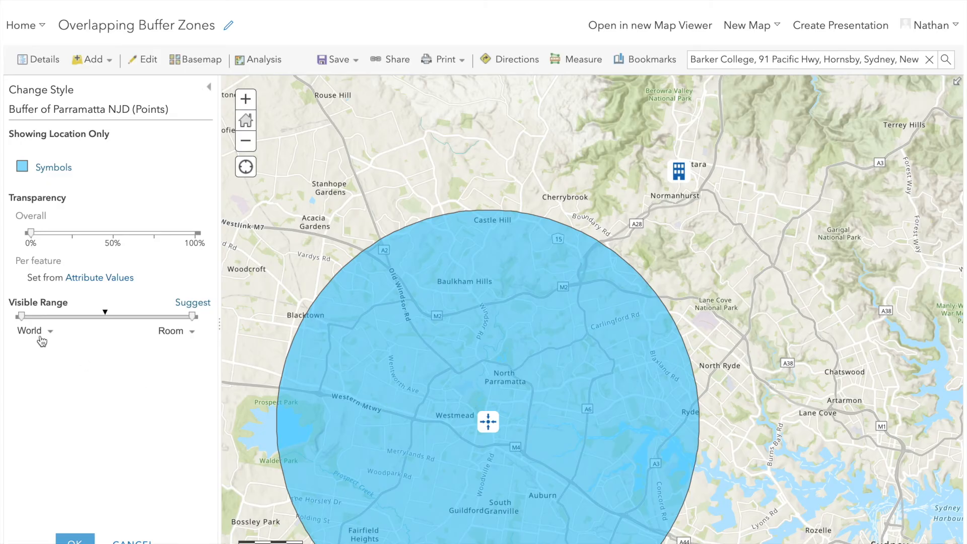
pyautogui.click(77, 538)
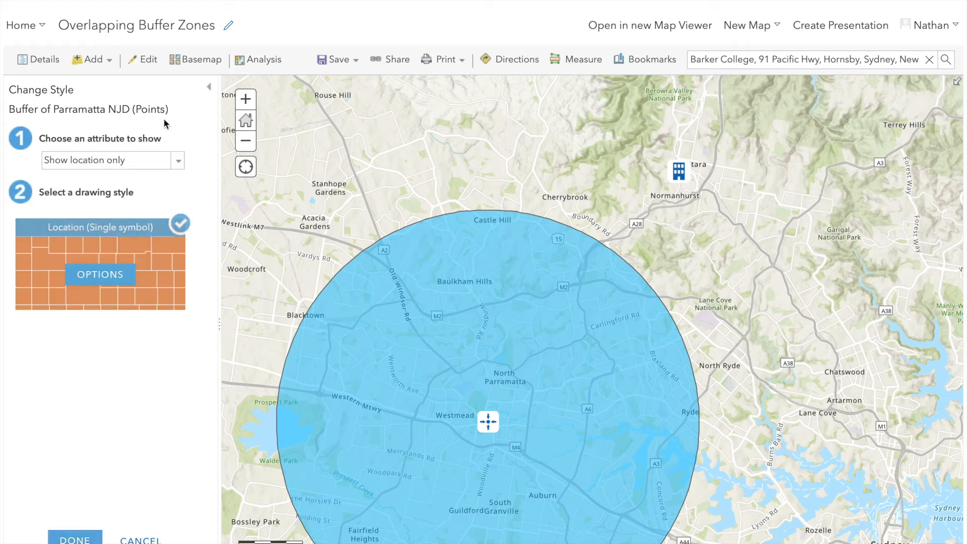
pyautogui.click(44, 63)
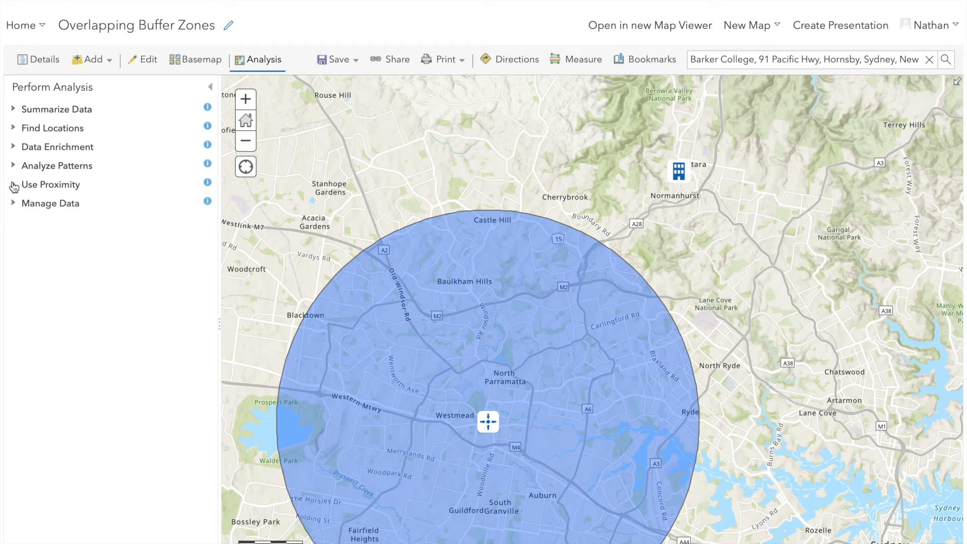
# - Set up a Create Buffers analysis on the Barker College points with a 10-kilometer distance
pyautogui.click(14, 186)
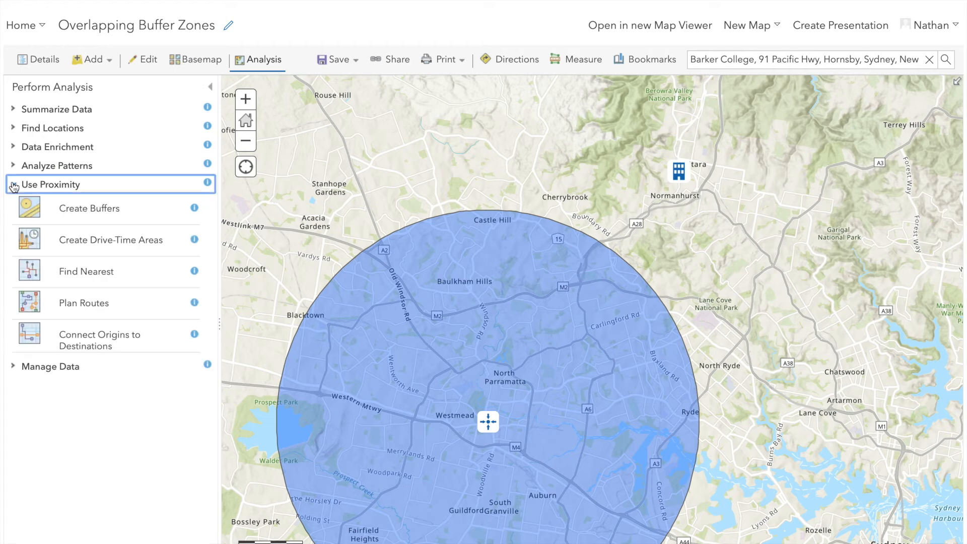
pyautogui.click(101, 209)
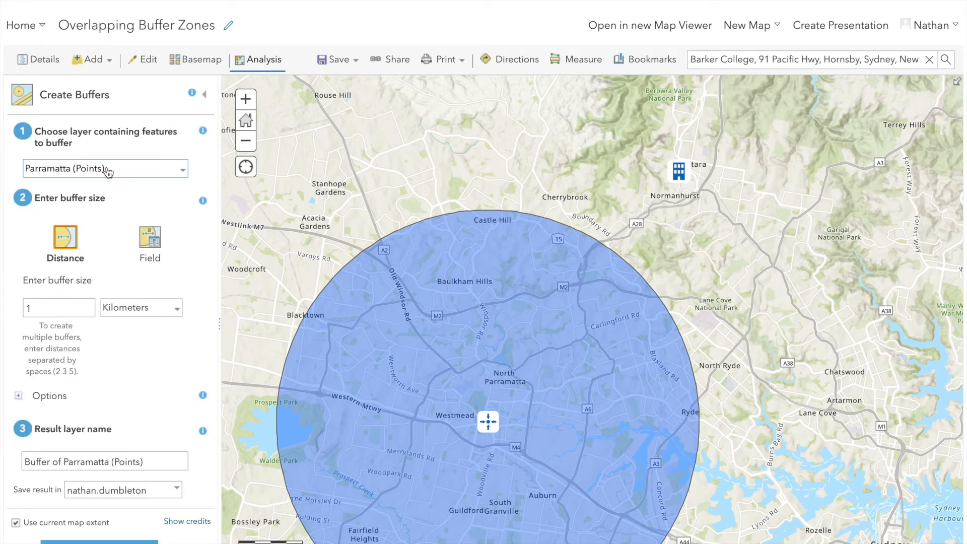
pyautogui.click(65, 174)
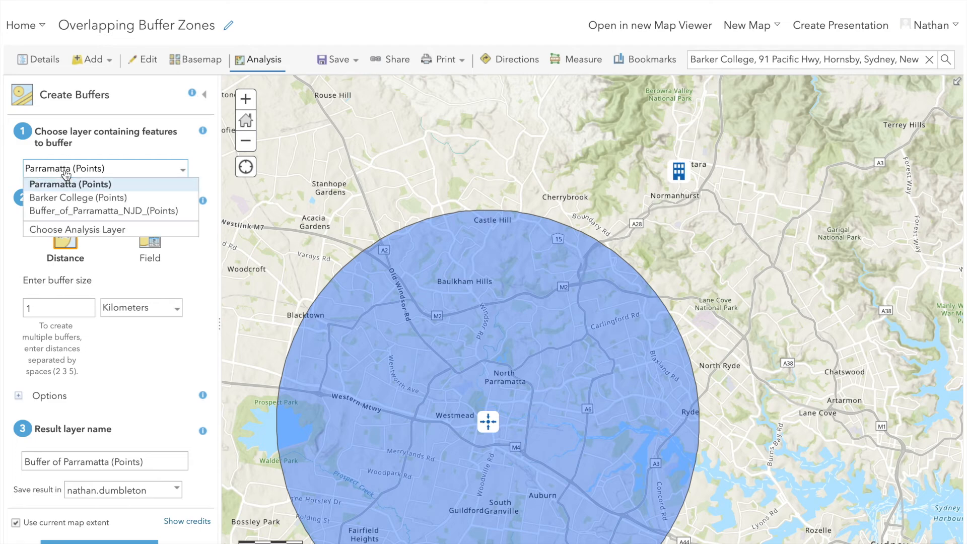
pyautogui.click(72, 199)
pyautogui.click(52, 308)
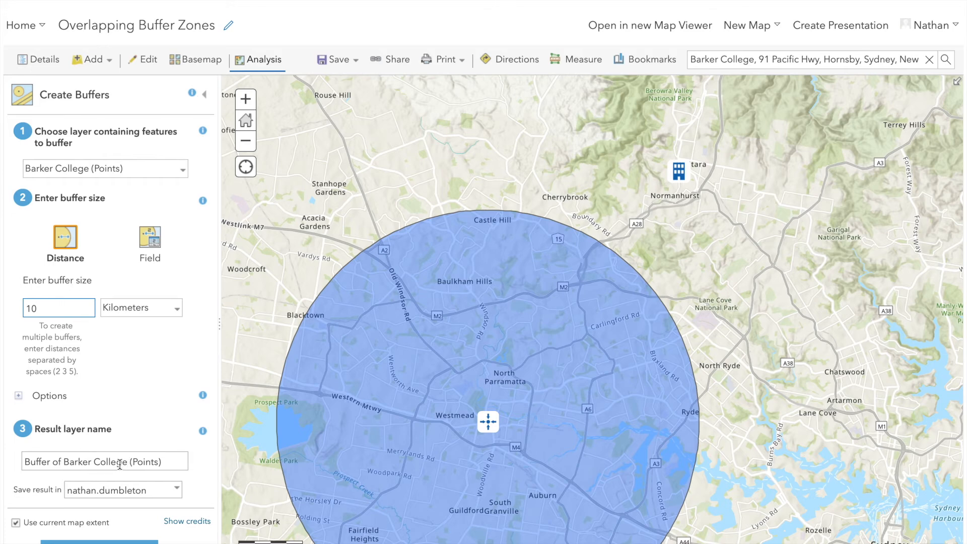
# - Name the result layer NJD Buffer of Barker College (Points) and run the buffer analysis
pyautogui.click(25, 462)
pyautogui.write('NJD')
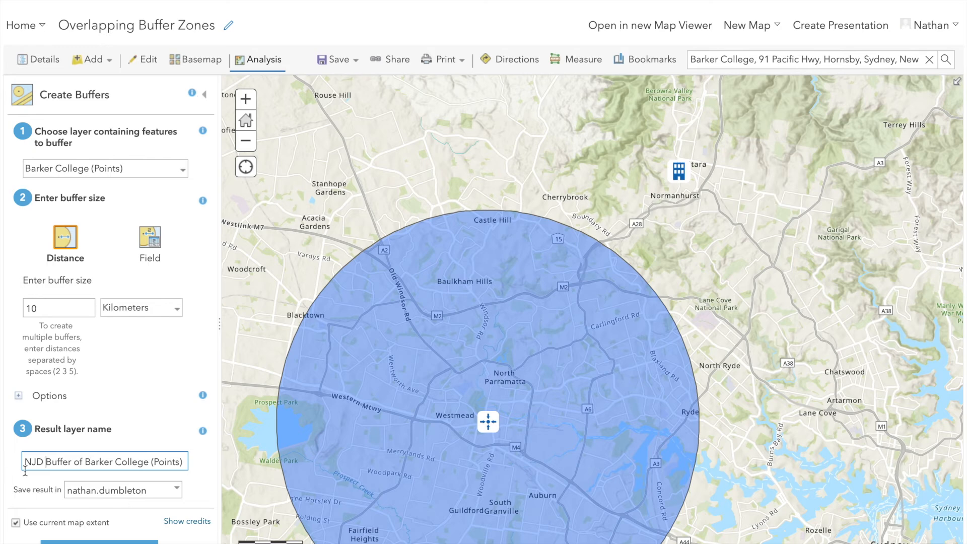
pyautogui.scroll(-1, 99, 524)
pyautogui.click(101, 535)
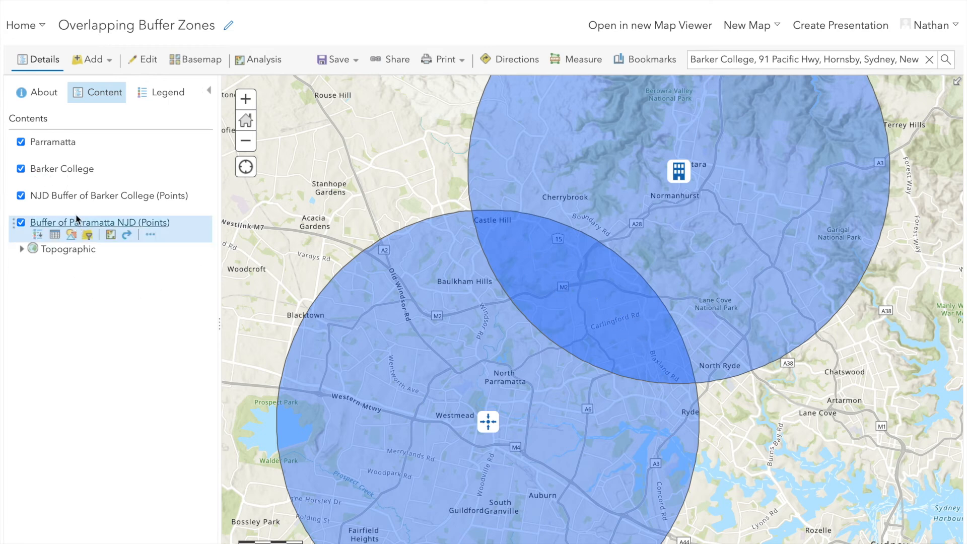
# - Change the Barker College buffer's fill to yellow #FFFF00 and finish the style change
pyautogui.moveTo(81, 213)
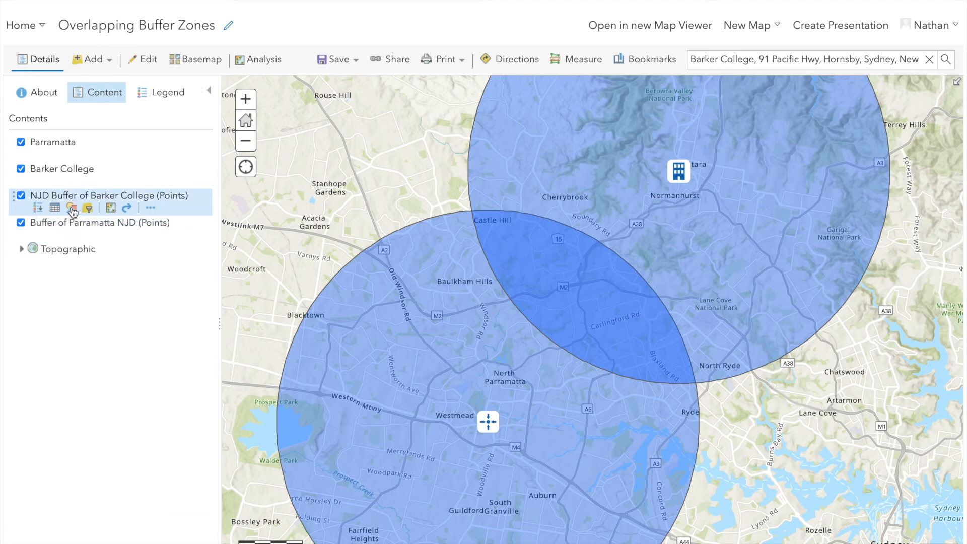
pyautogui.click(72, 208)
pyautogui.click(114, 279)
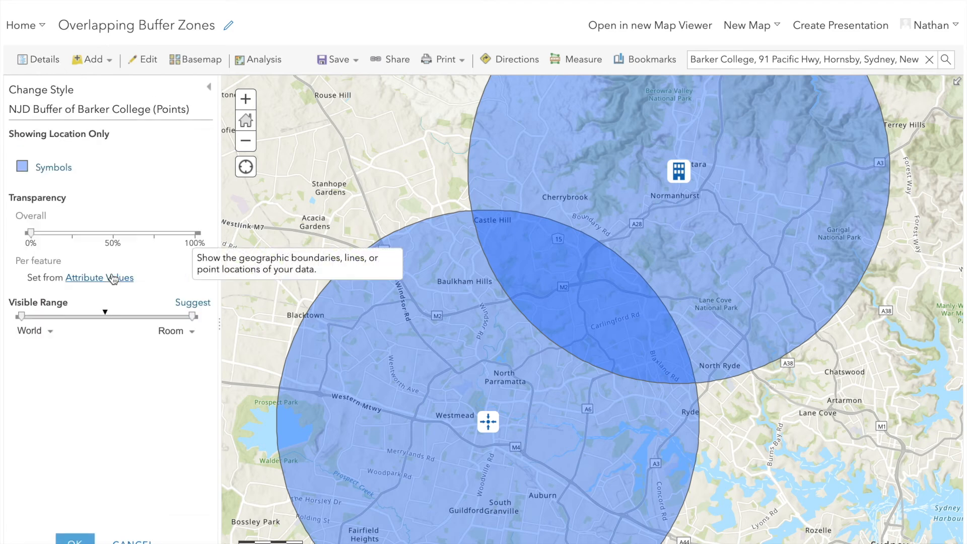
pyautogui.click(22, 168)
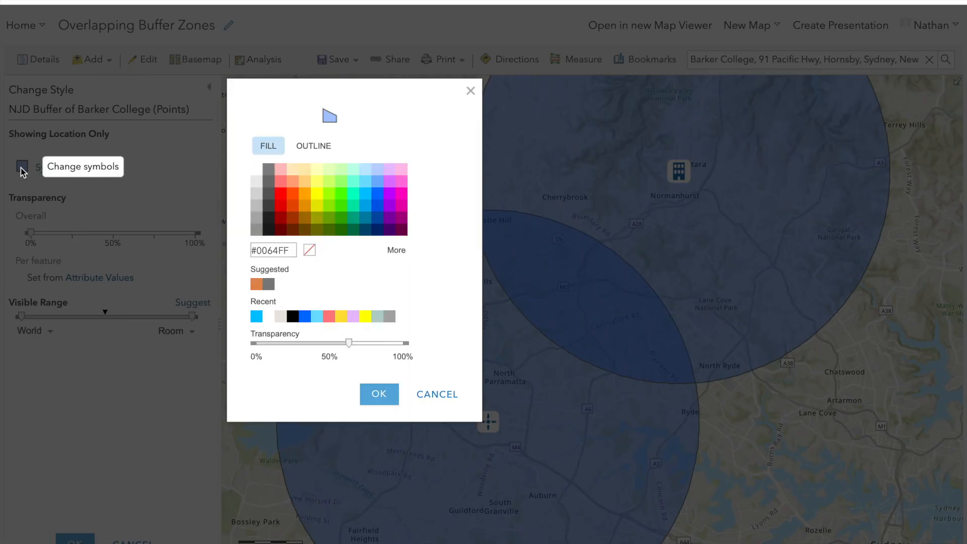
pyautogui.click(316, 194)
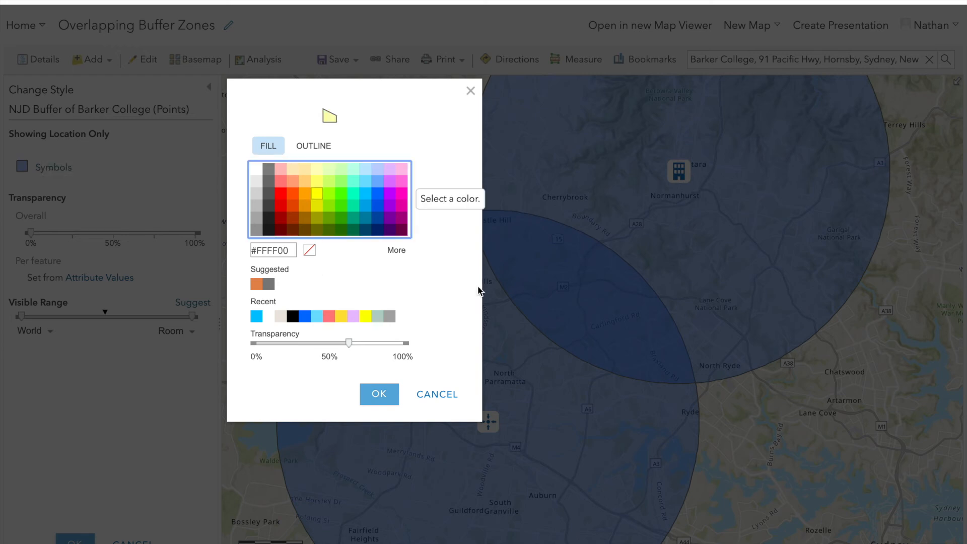
pyautogui.click(386, 397)
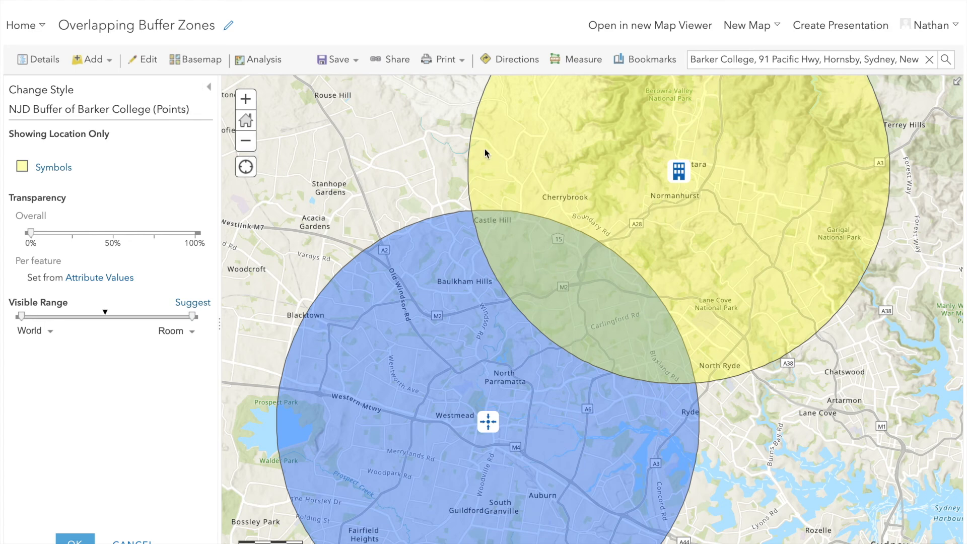
pyautogui.click(246, 100)
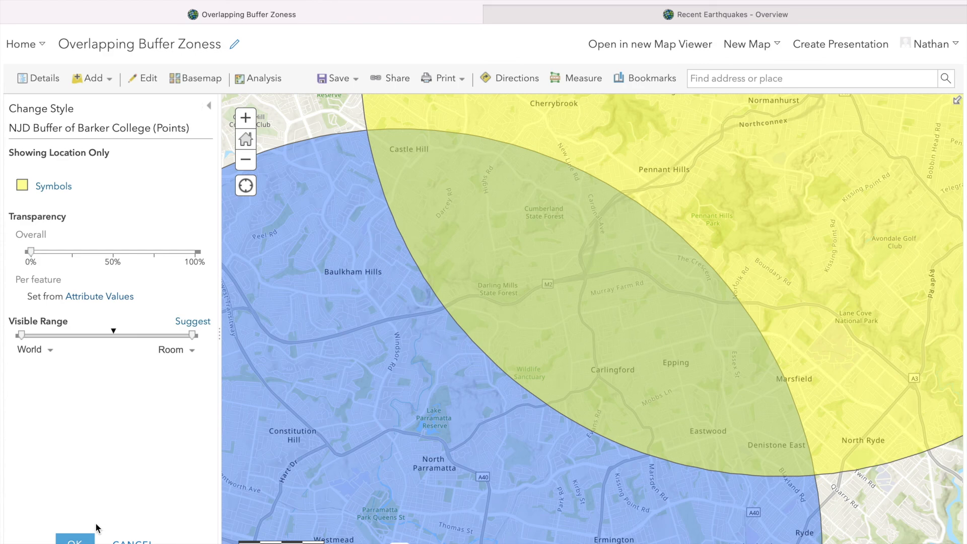
pyautogui.click(74, 540)
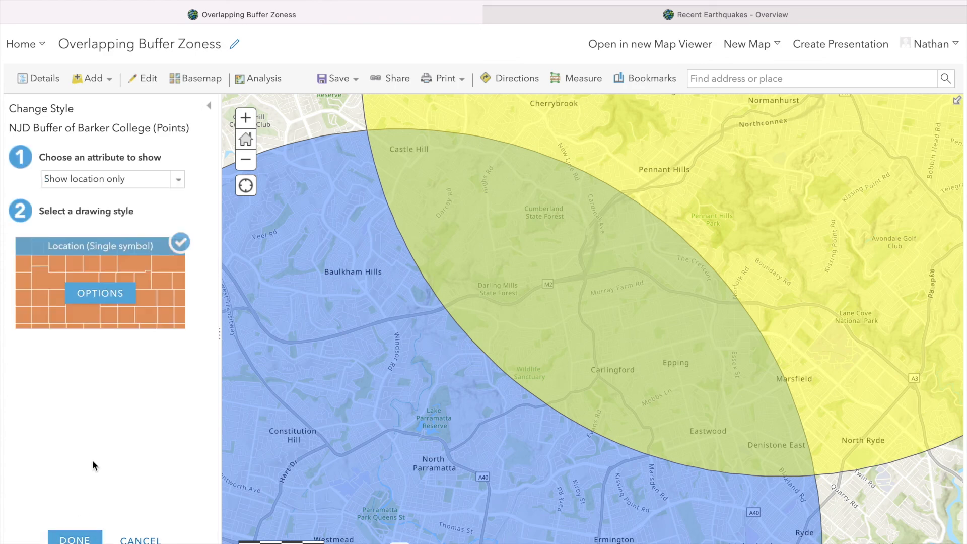
pyautogui.click(75, 540)
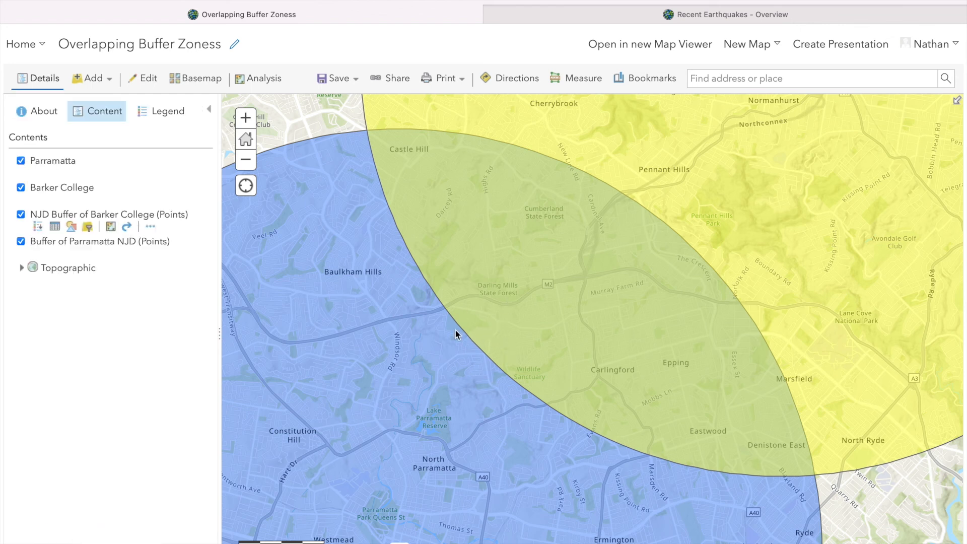
# - Save a copy of the map titled Overlapping Buffer Zones NJD
pyautogui.click(336, 81)
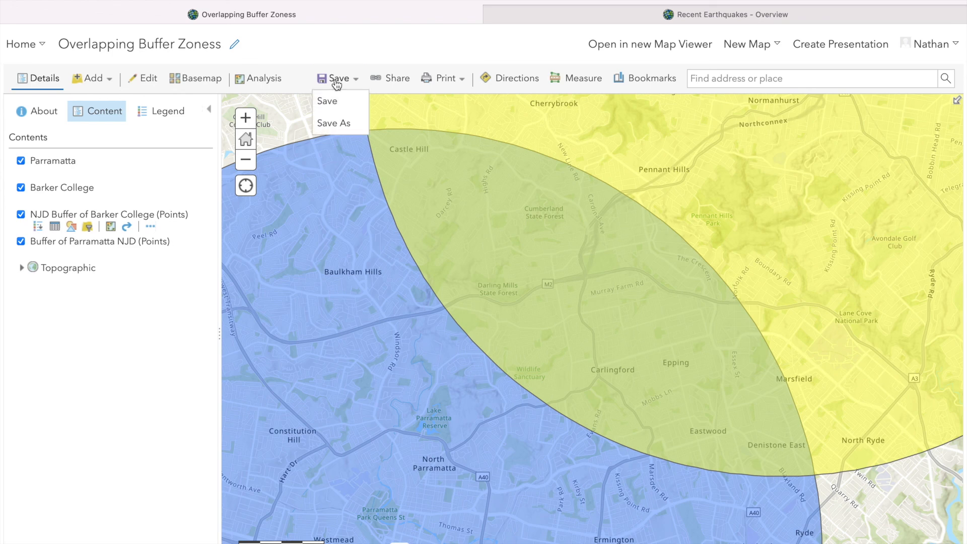
pyautogui.click(335, 123)
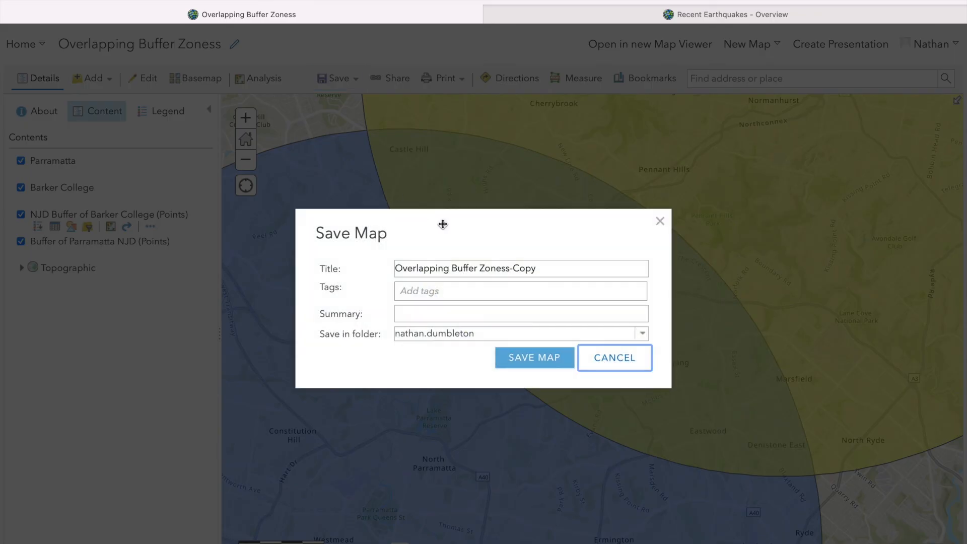
pyautogui.click(542, 269)
pyautogui.press('BackSpace')
pyautogui.press('BackSpace')
pyautogui.press('BackSpace')
pyautogui.press('BackSpace')
pyautogui.press('BackSpace')
pyautogui.press('BackSpace')
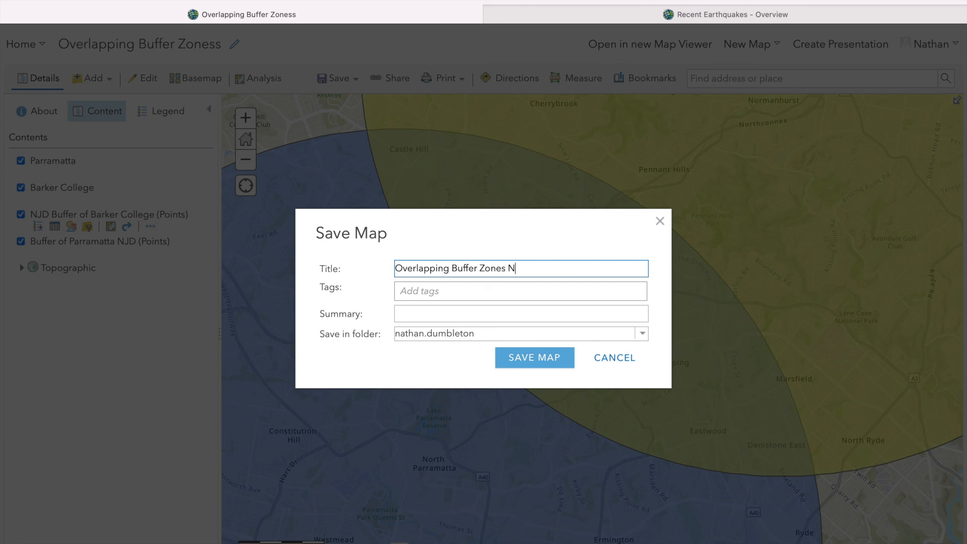
pyautogui.click(536, 360)
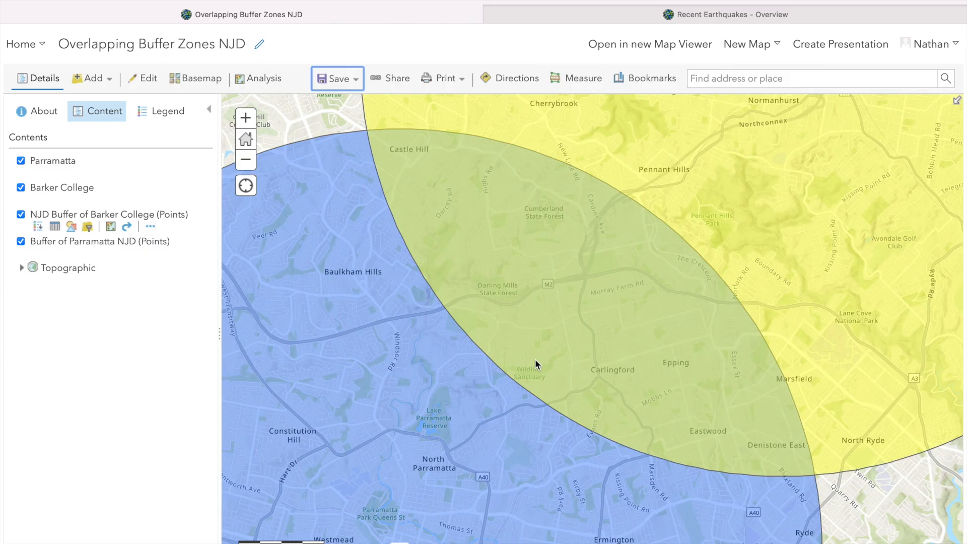
# - Open the sharing options for the saved map
pyautogui.click(390, 81)
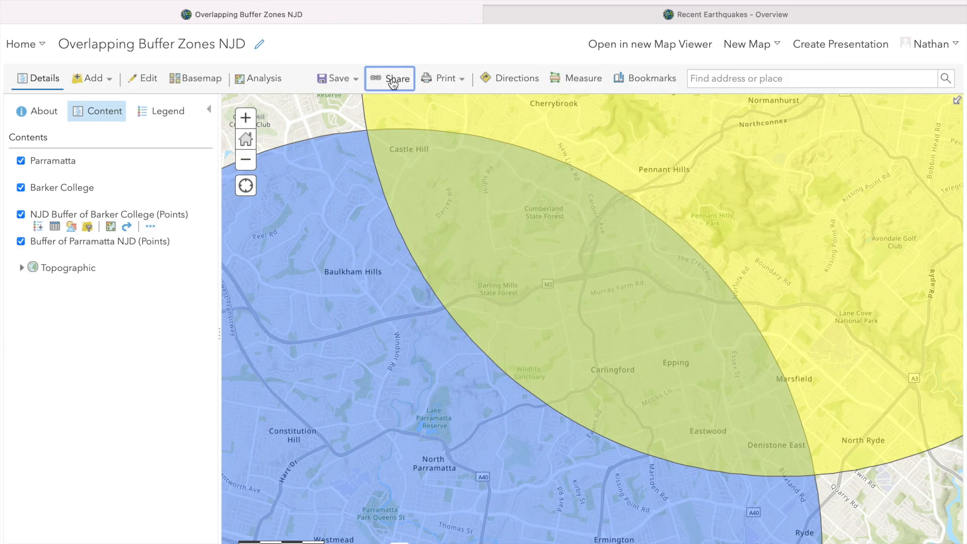